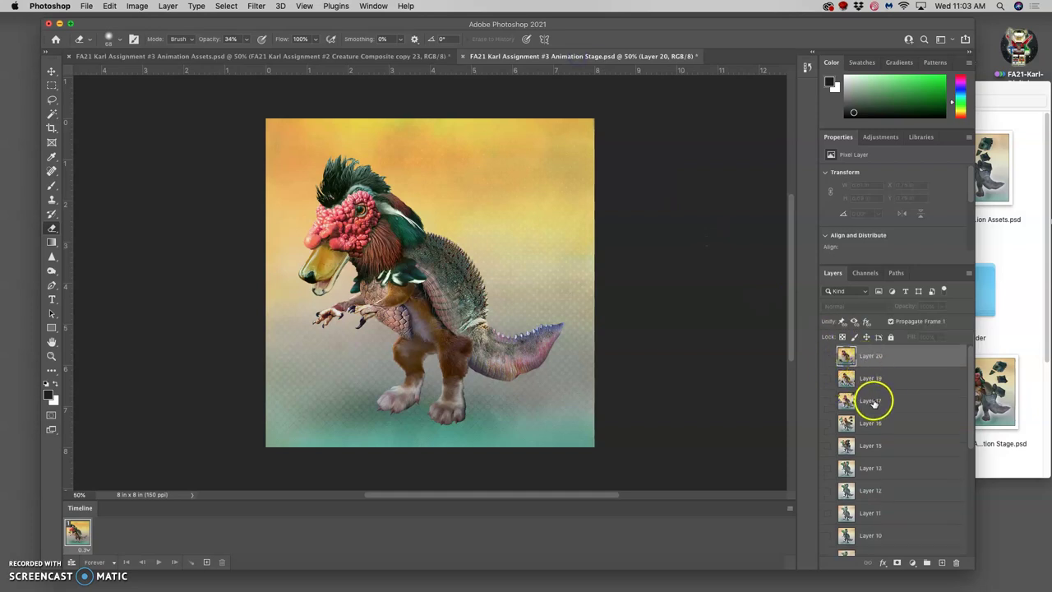
{"action": "scroll", "coordinate": [874, 399], "scroll_direction": "down", "scroll_amount": 3}
{"action": "scroll", "coordinate": [874, 400], "scroll_direction": "up", "scroll_amount": 3}
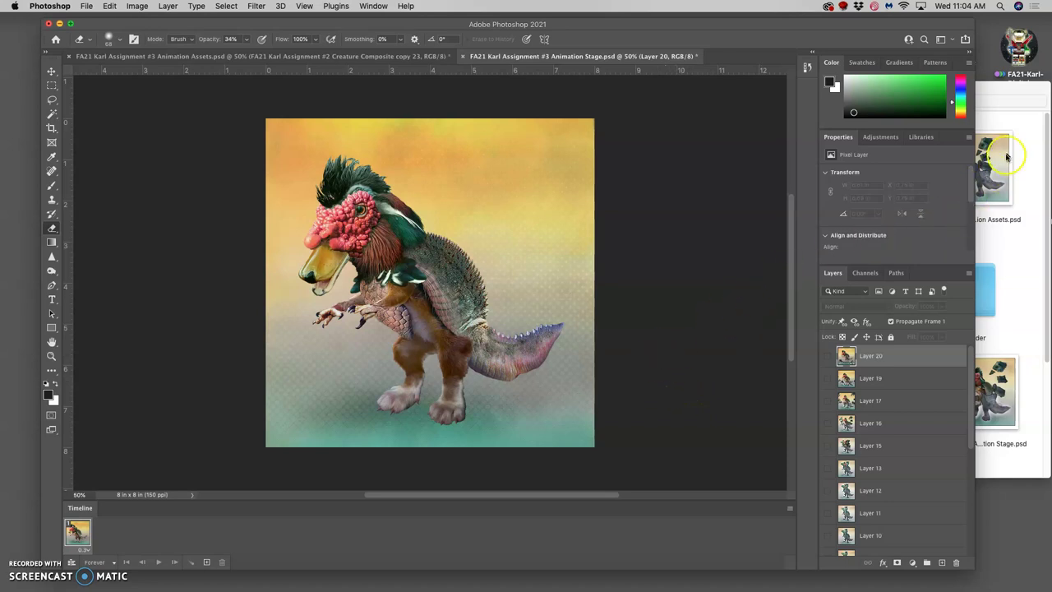
{"action": "mouse_move", "coordinate": [798, 27]}
{"action": "left_mouse_down"}
{"action": "mouse_move", "coordinate": [805, 214]}
{"action": "mouse_move", "coordinate": [818, 99]}
{"action": "mouse_move", "coordinate": [805, 30]}
{"action": "left_mouse_up"}
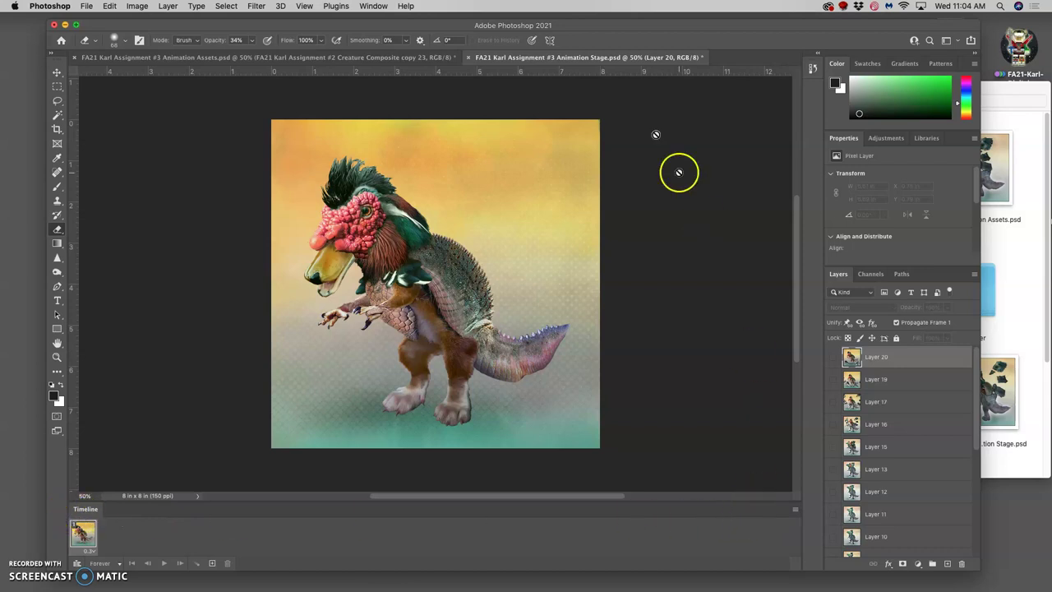
Step: Hide the Timeline and show it again
{"action": "left_click", "coordinate": [374, 6]}
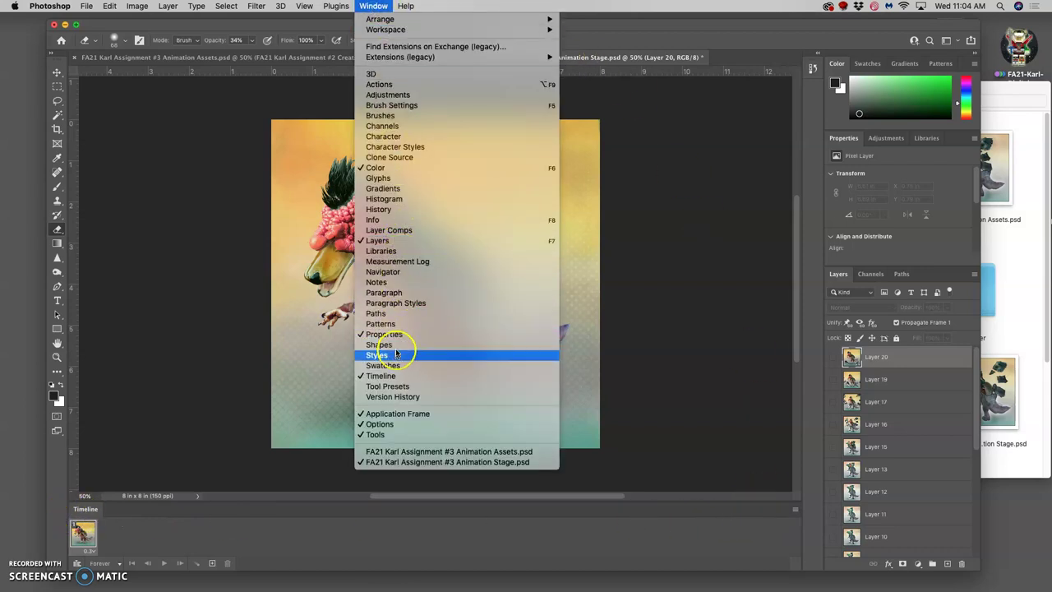
{"action": "left_click", "coordinate": [385, 375]}
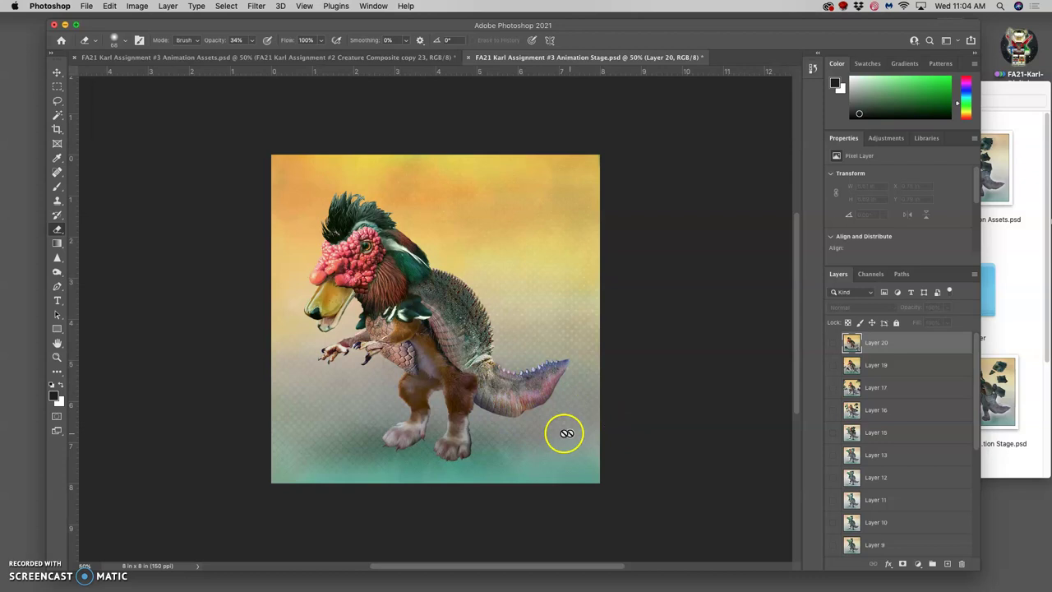
{"action": "left_click", "coordinate": [373, 6]}
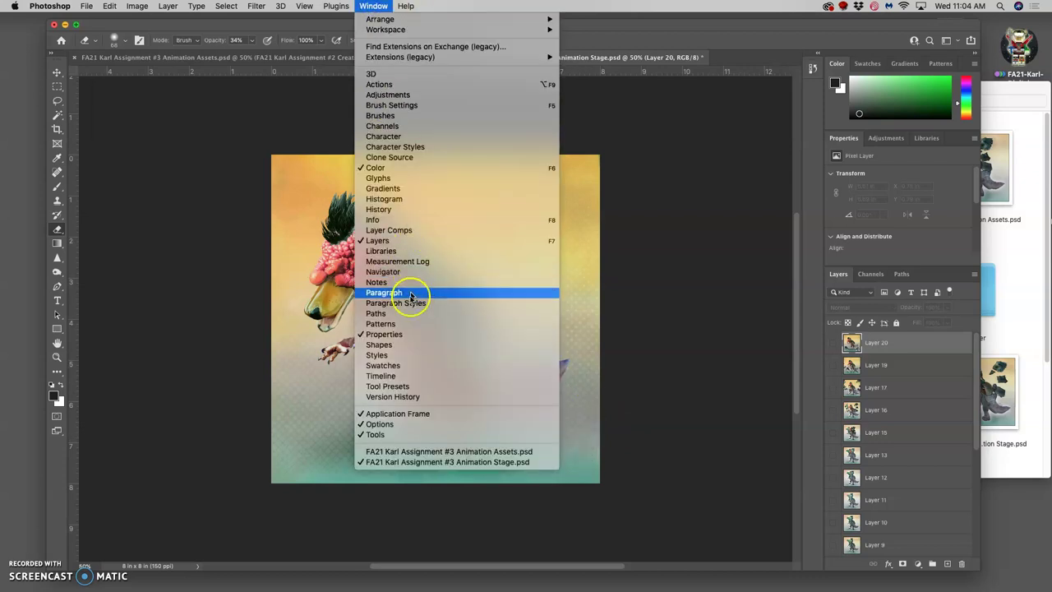
{"action": "left_click", "coordinate": [383, 377]}
{"action": "left_click", "coordinate": [380, 372]}
{"action": "left_click", "coordinate": [82, 564]}
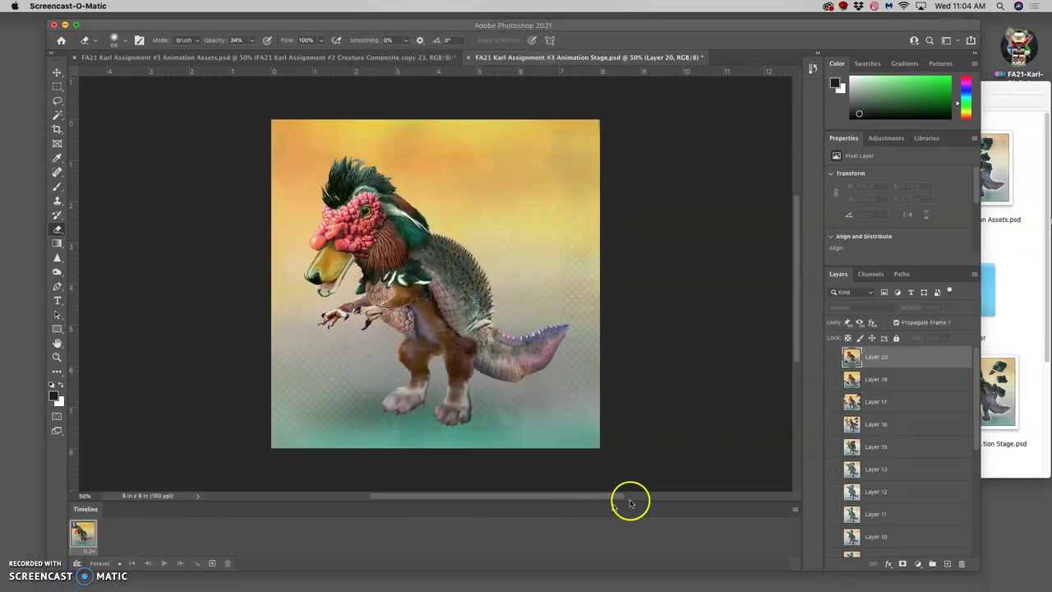
Step: Convert the frame animation to a video timeline and look through its layer tracks
{"action": "left_click", "coordinate": [794, 511]}
{"action": "left_click", "coordinate": [794, 512]}
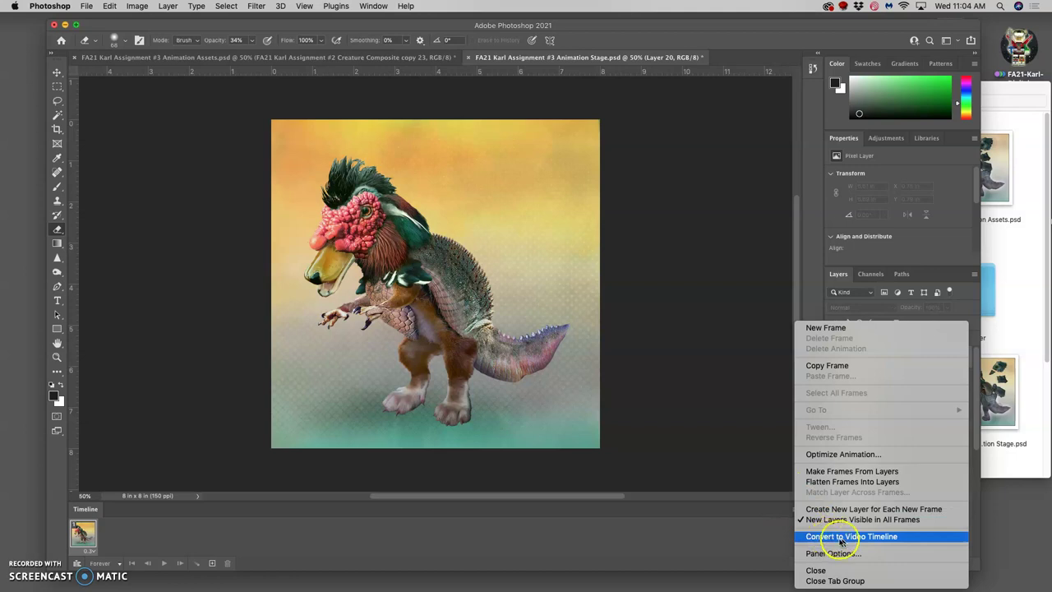
{"action": "left_click", "coordinate": [872, 538]}
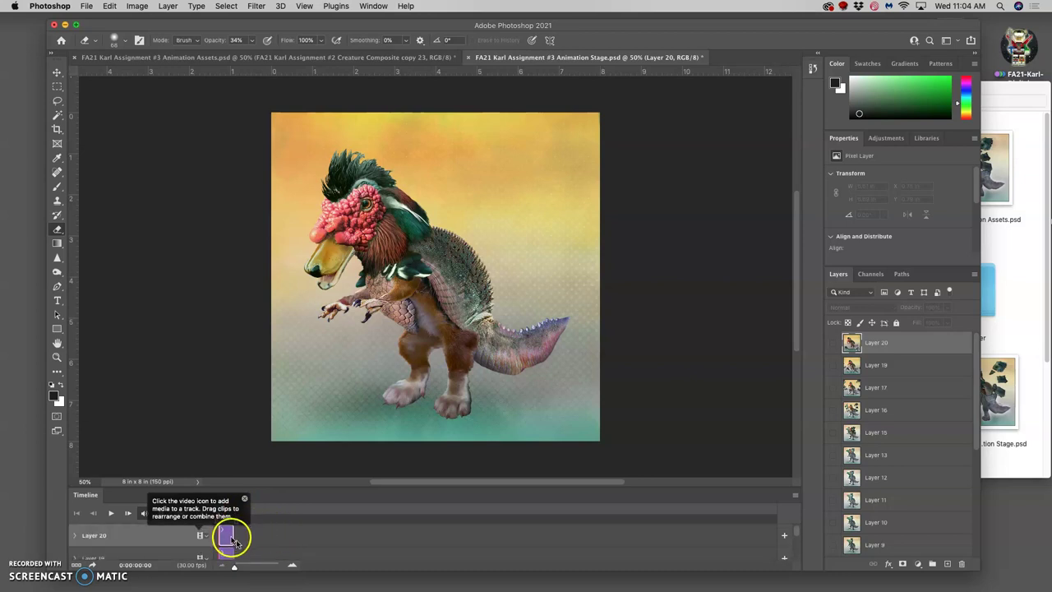
{"action": "scroll", "coordinate": [241, 538], "scroll_direction": "down", "scroll_amount": 2}
{"action": "scroll", "coordinate": [240, 539], "scroll_direction": "down", "scroll_amount": 5}
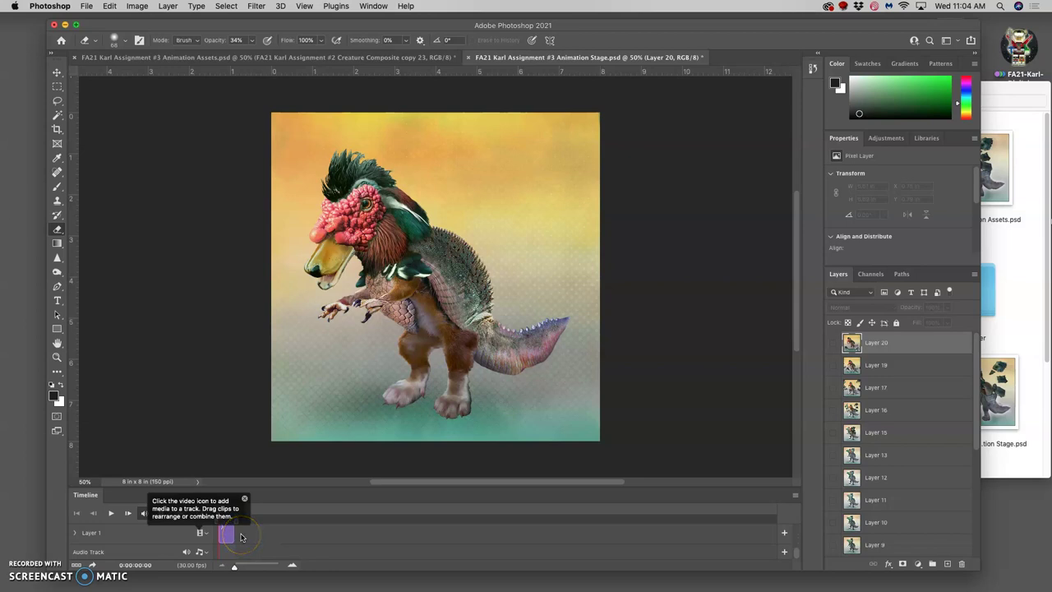
{"action": "scroll", "coordinate": [240, 537], "scroll_direction": "up", "scroll_amount": 7}
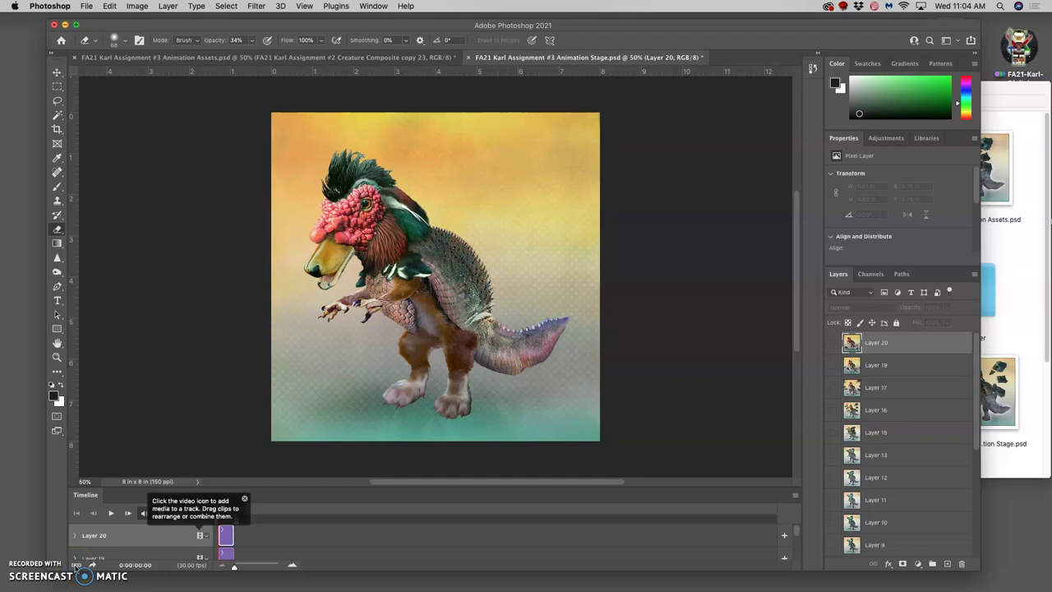
Step: Close the Timeline's tab group and reopen the Timeline
{"action": "left_click", "coordinate": [75, 565]}
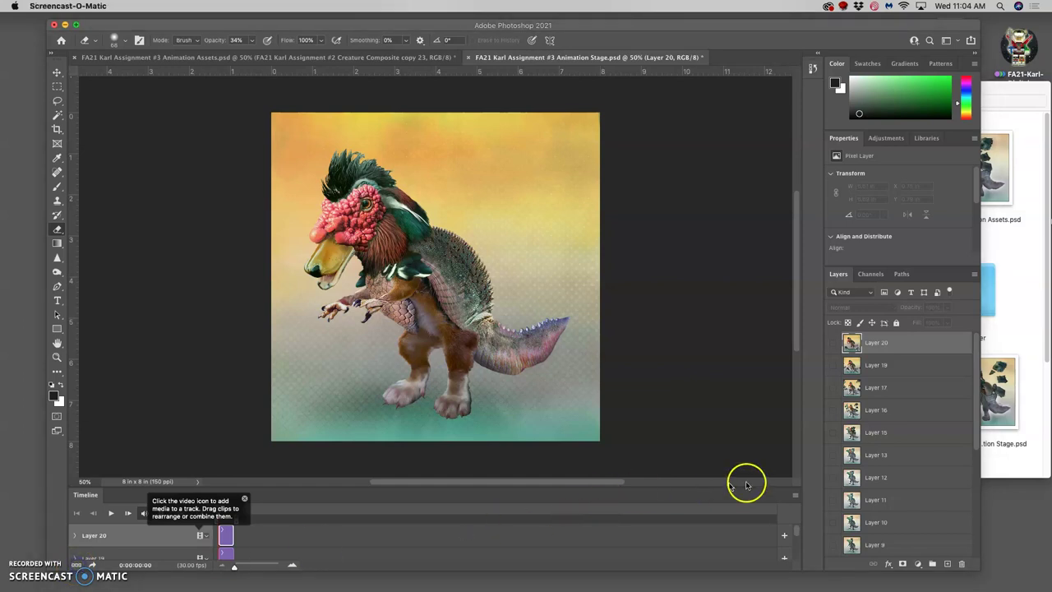
{"action": "left_click", "coordinate": [795, 496]}
{"action": "left_click", "coordinate": [795, 496]}
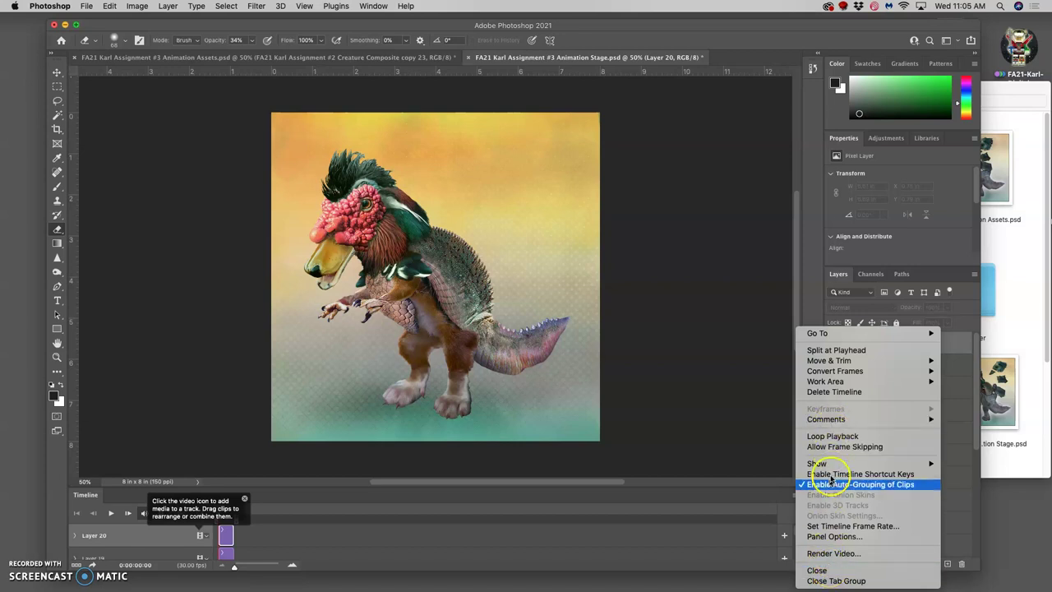
{"action": "left_click", "coordinate": [836, 581]}
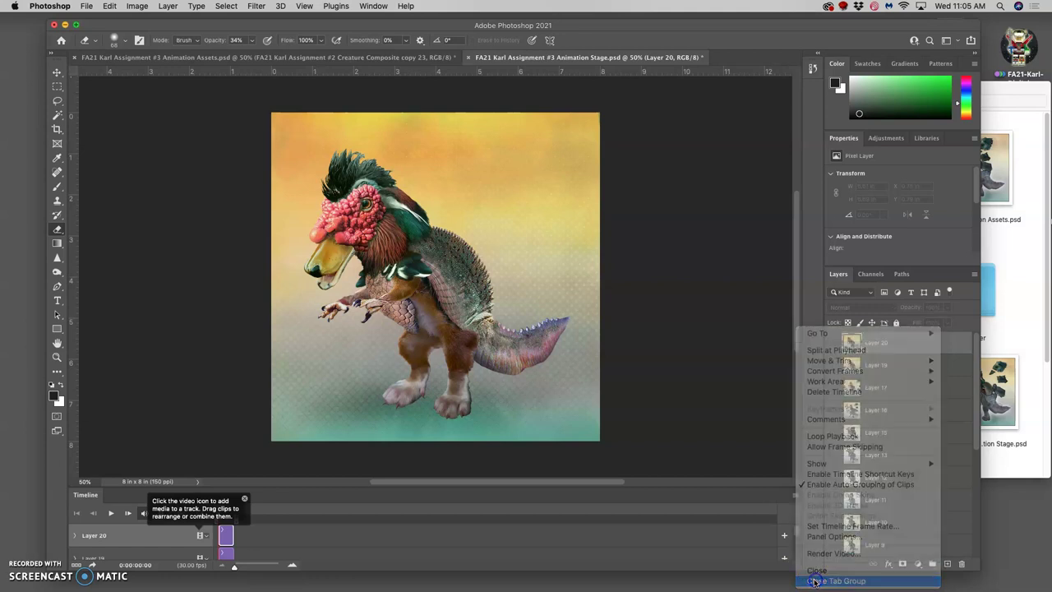
{"action": "left_click", "coordinate": [377, 7]}
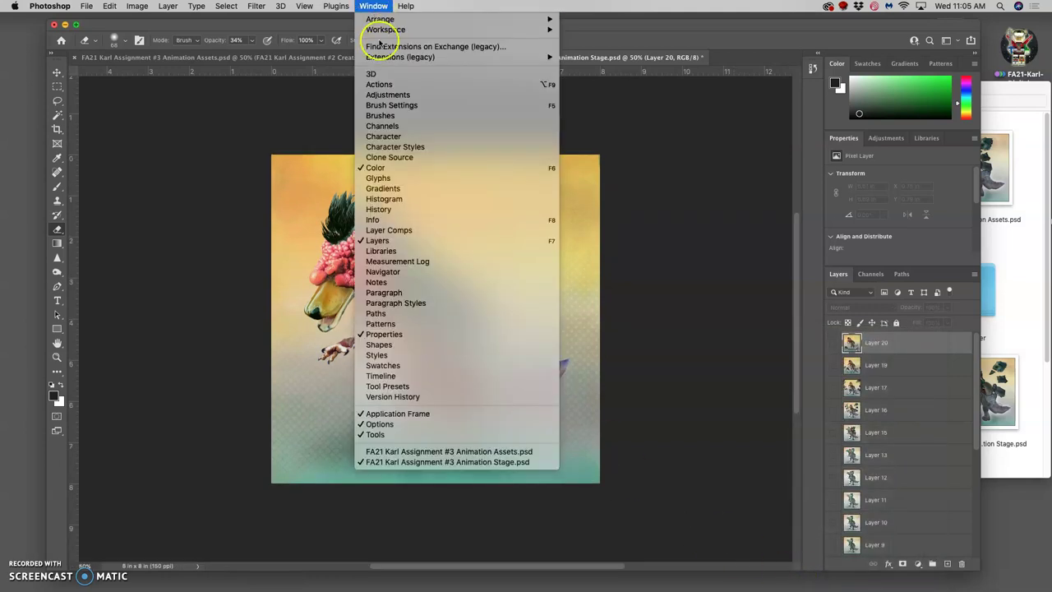
{"action": "left_click", "coordinate": [385, 371]}
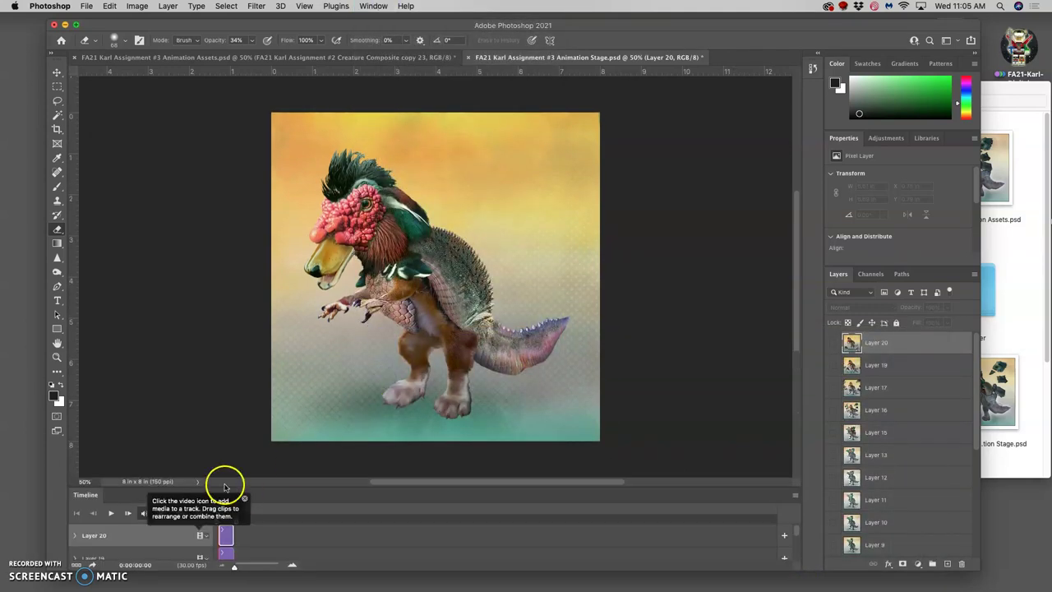
Step: Delete the video timeline and create a frame animation in its place
{"action": "left_click", "coordinate": [74, 566]}
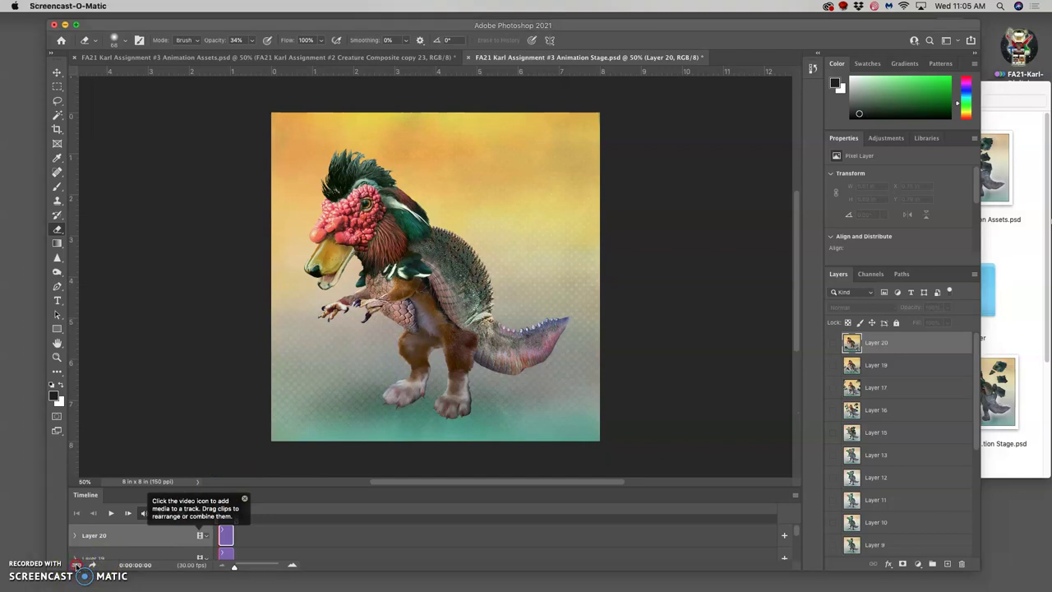
{"action": "left_click", "coordinate": [99, 498]}
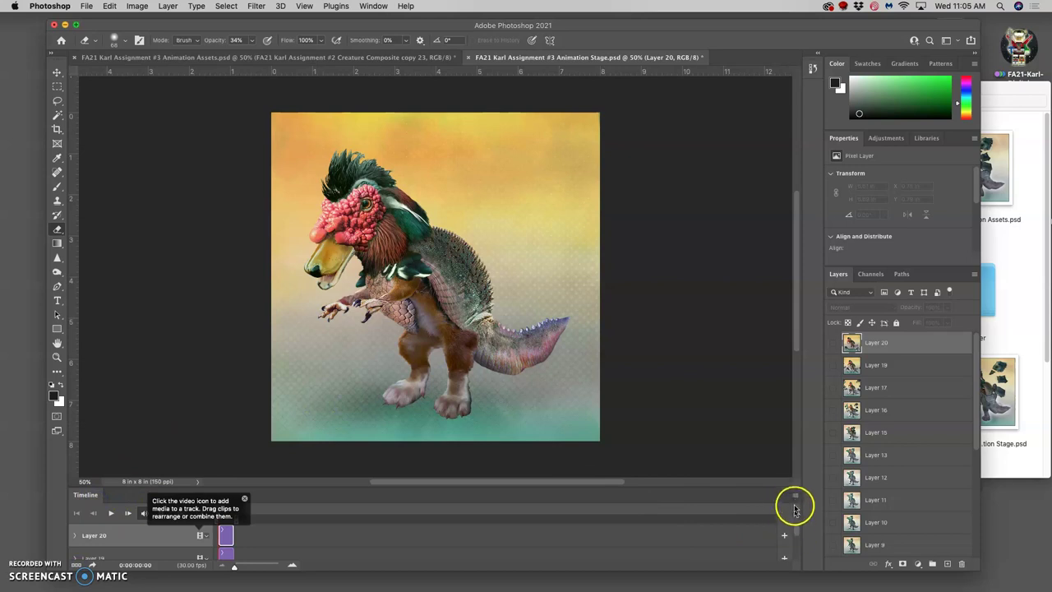
{"action": "left_click", "coordinate": [795, 496]}
{"action": "left_click", "coordinate": [819, 488]}
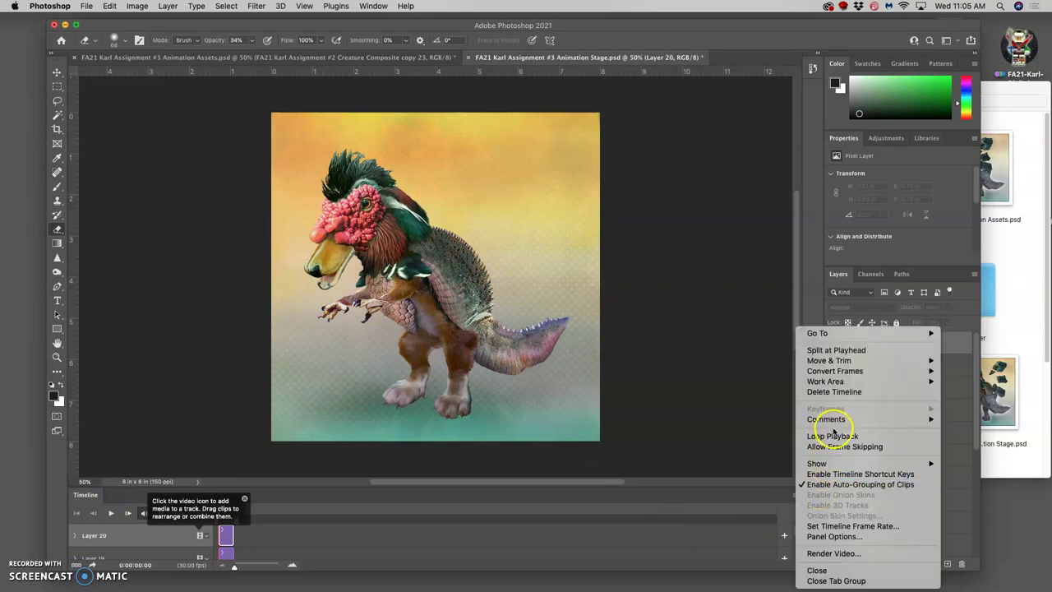
{"action": "mouse_move", "coordinate": [830, 334]}
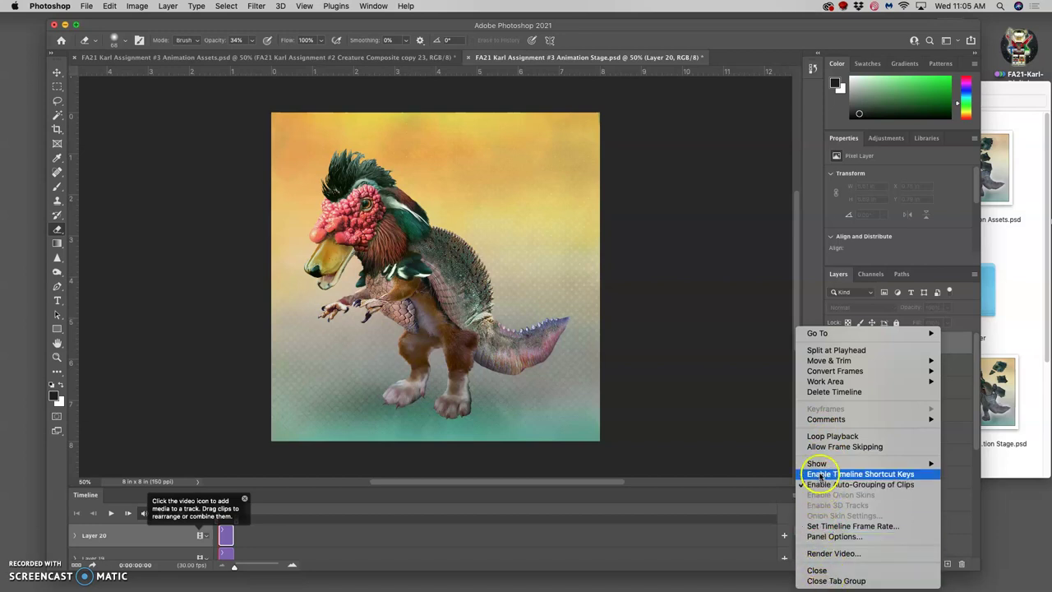
{"action": "left_click", "coordinate": [818, 393]}
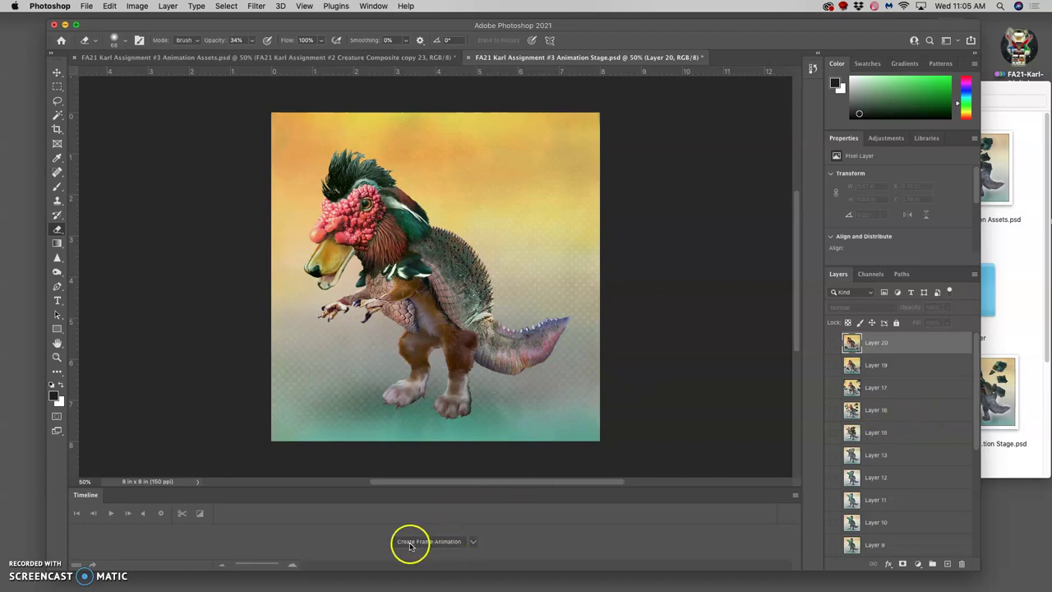
{"action": "left_click", "coordinate": [473, 541]}
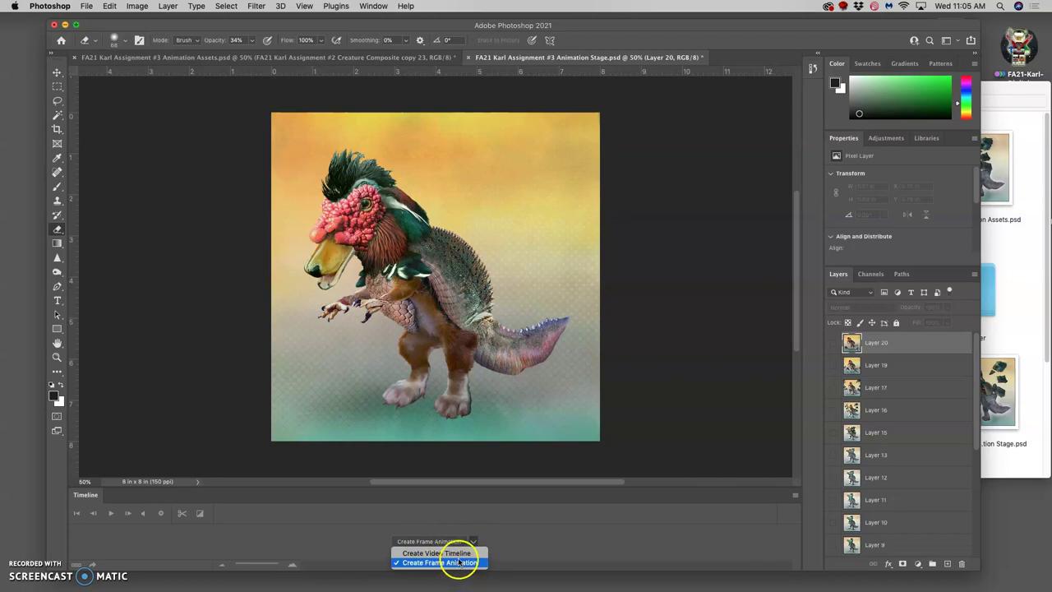
{"action": "left_click", "coordinate": [448, 563]}
{"action": "left_click", "coordinate": [445, 544]}
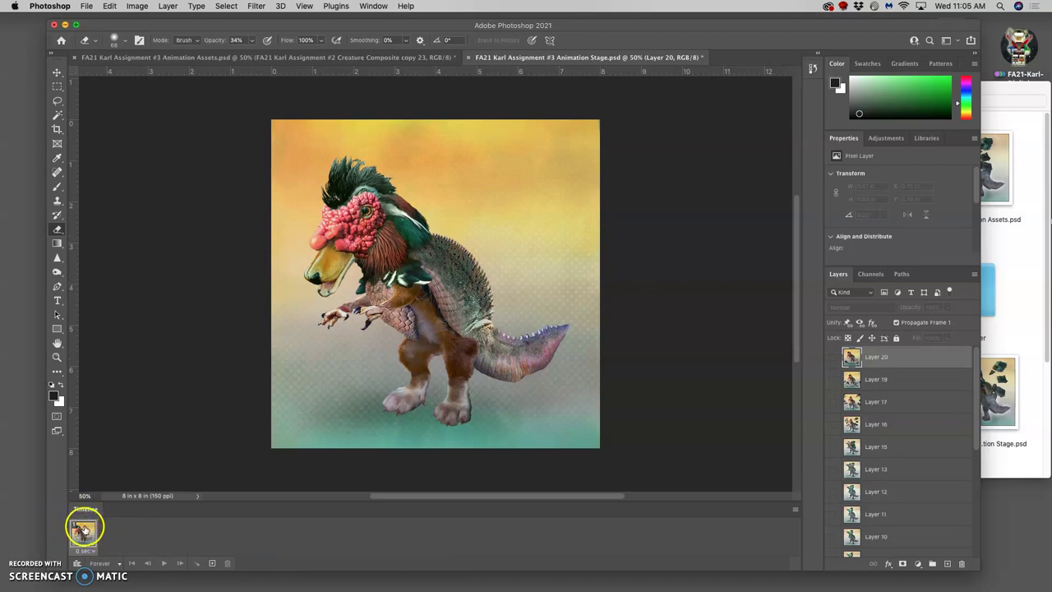
Step: Make animation frames from all the document's layers
{"action": "scroll", "coordinate": [880, 437], "scroll_direction": "down", "scroll_amount": 5}
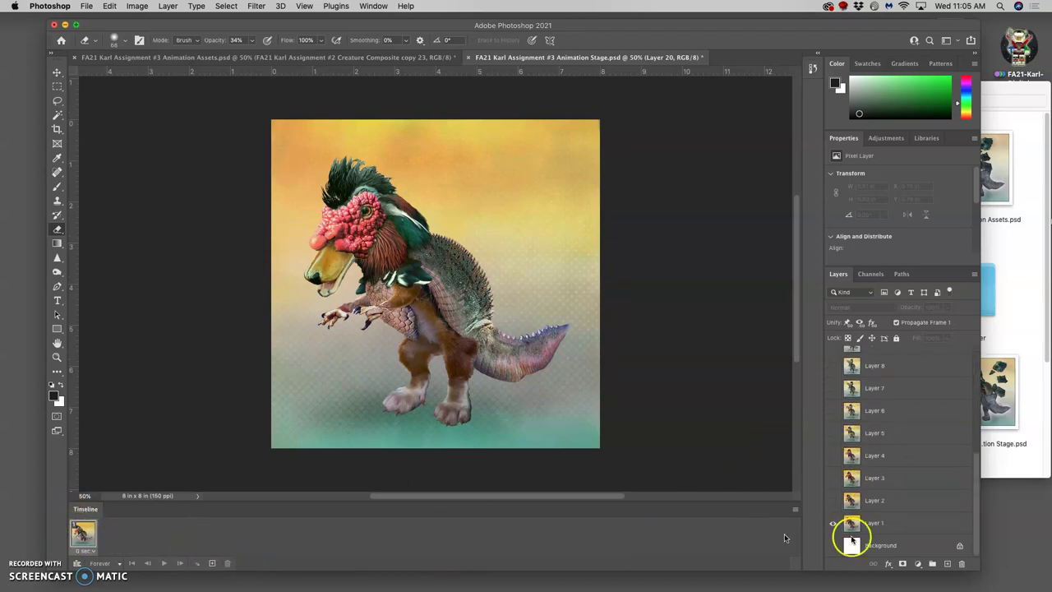
{"action": "scroll", "coordinate": [904, 477], "scroll_direction": "up", "scroll_amount": 5}
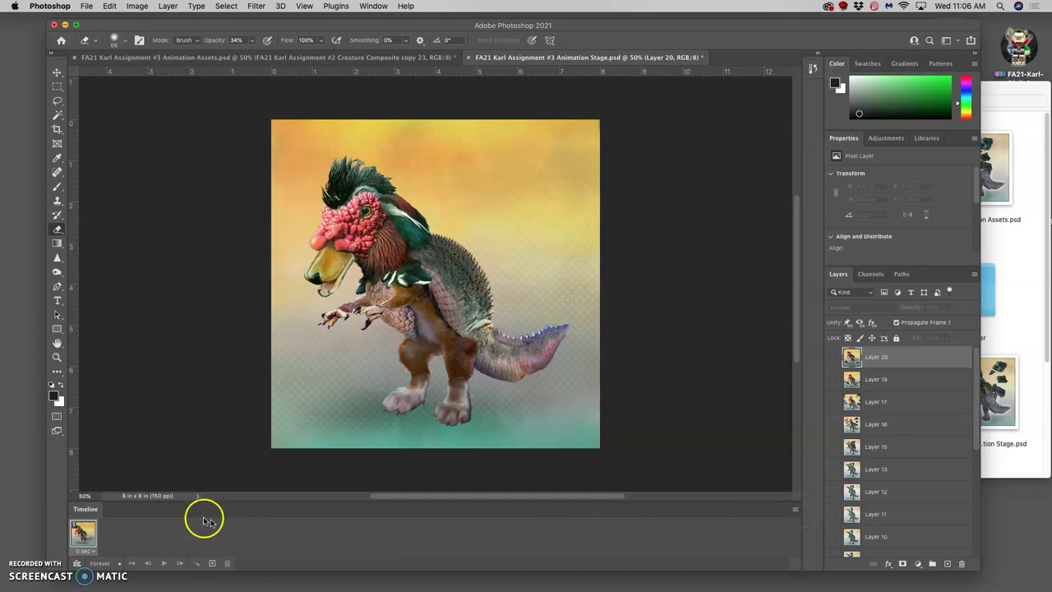
{"action": "left_click", "coordinate": [796, 513]}
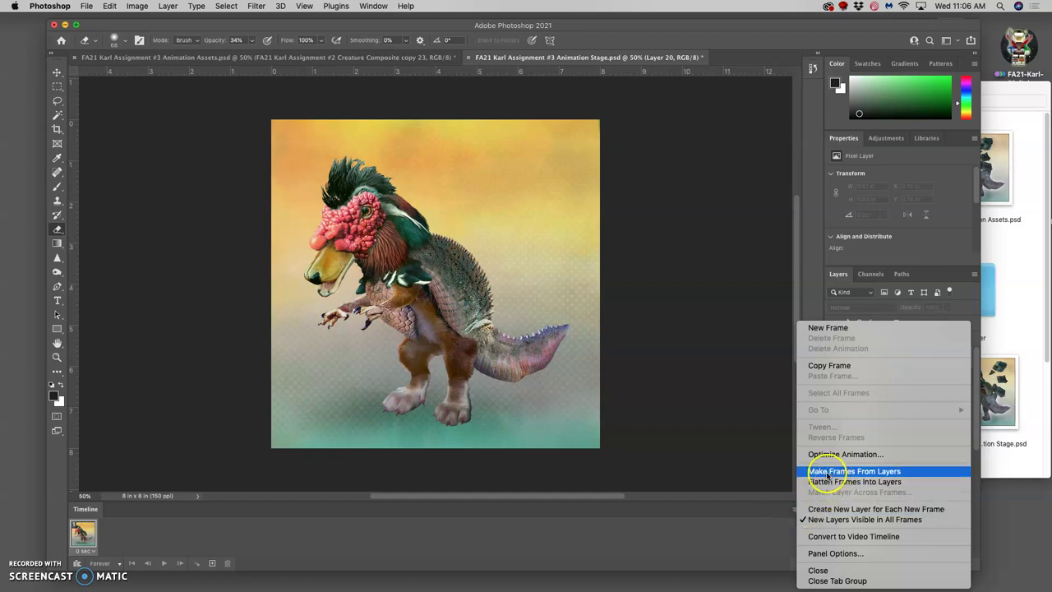
{"action": "left_click", "coordinate": [872, 475]}
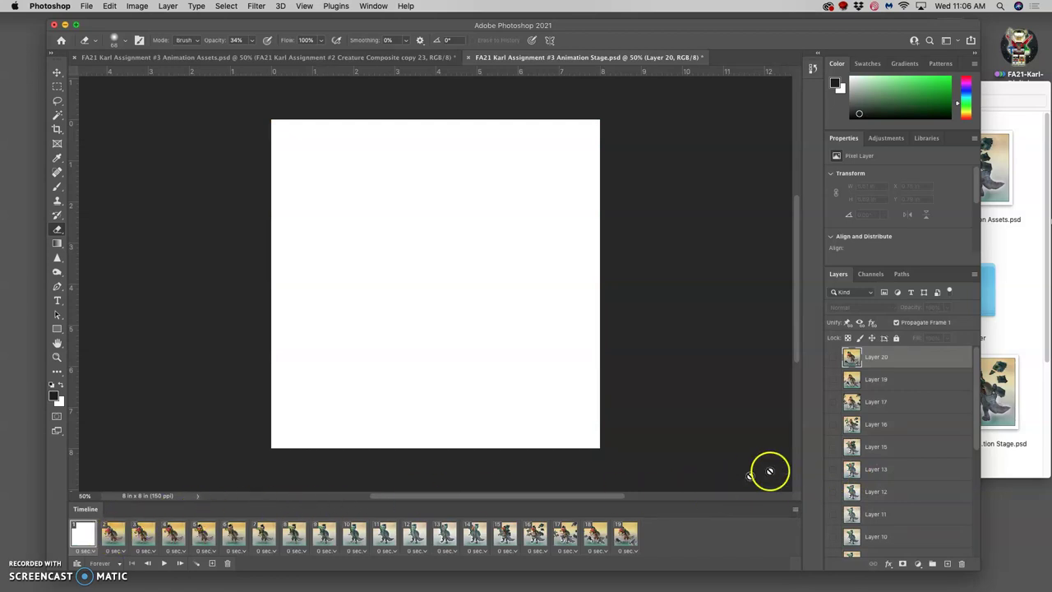
Step: Delete the blank white first frame made from the Background layer
{"action": "scroll", "coordinate": [873, 404], "scroll_direction": "down", "scroll_amount": 5}
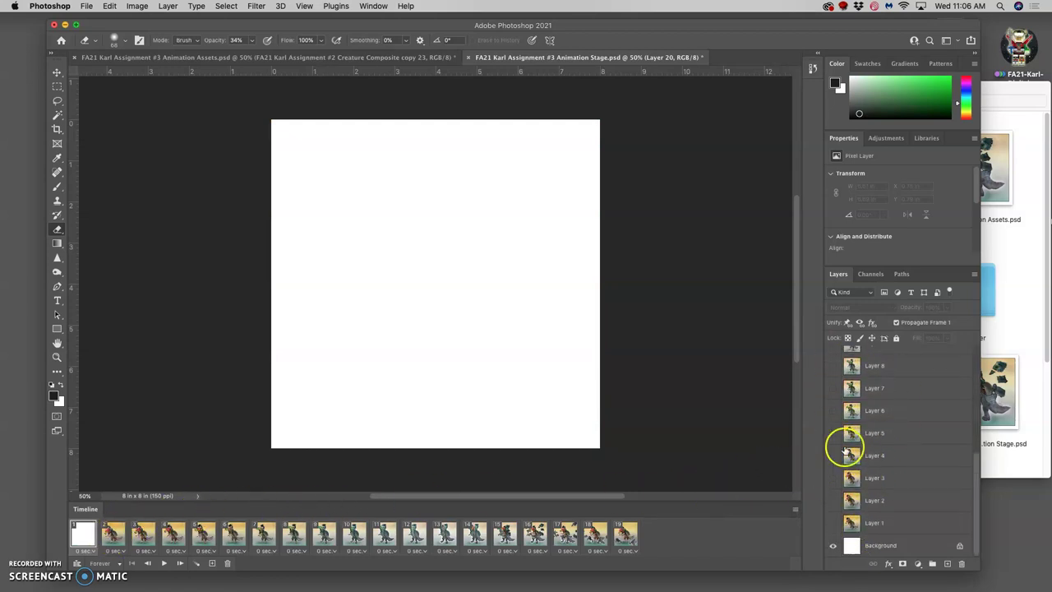
{"action": "scroll", "coordinate": [871, 415], "scroll_direction": "up", "scroll_amount": 5}
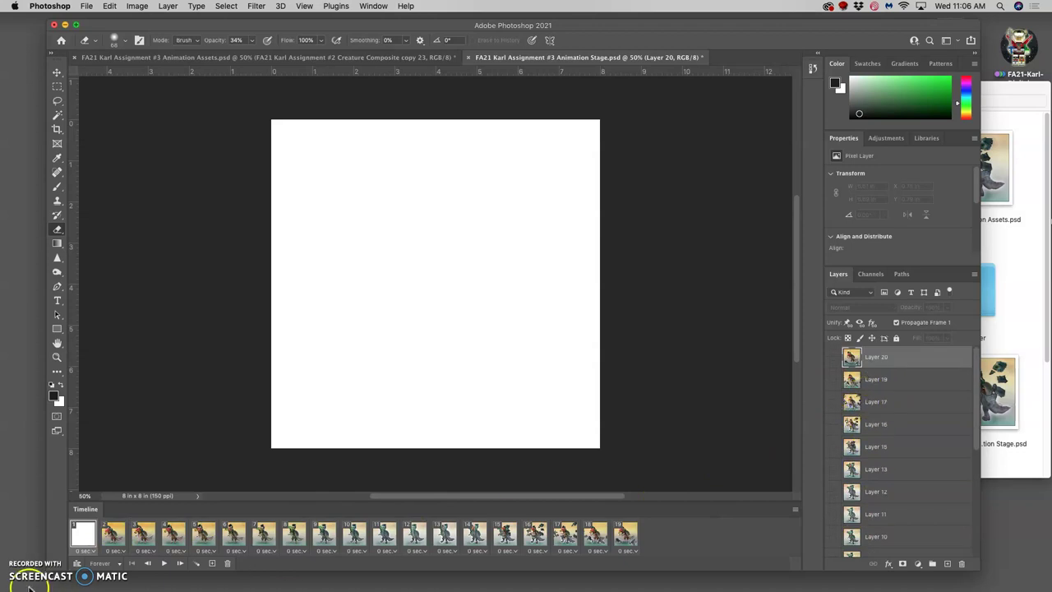
{"action": "left_click_drag", "start_coordinate": [75, 549], "coordinate": [227, 564]}
{"action": "left_click", "coordinate": [170, 559]}
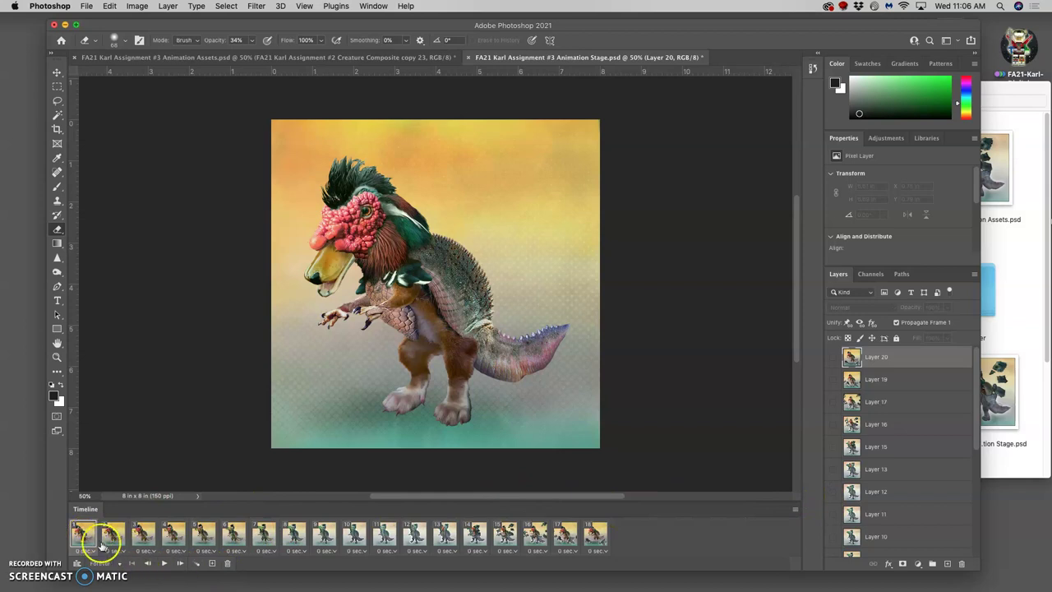
Step: Select all animation frames, from the first through frame 18, and set their delay to 0.2 seconds
{"action": "left_click", "coordinate": [595, 535], "text": "shift"}
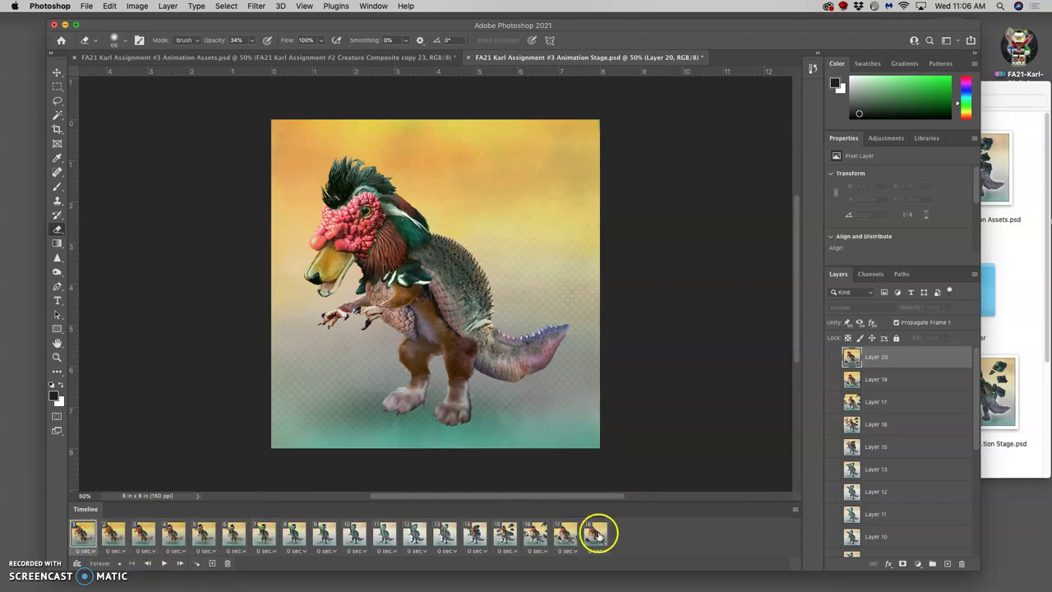
{"action": "left_click", "coordinate": [606, 540]}
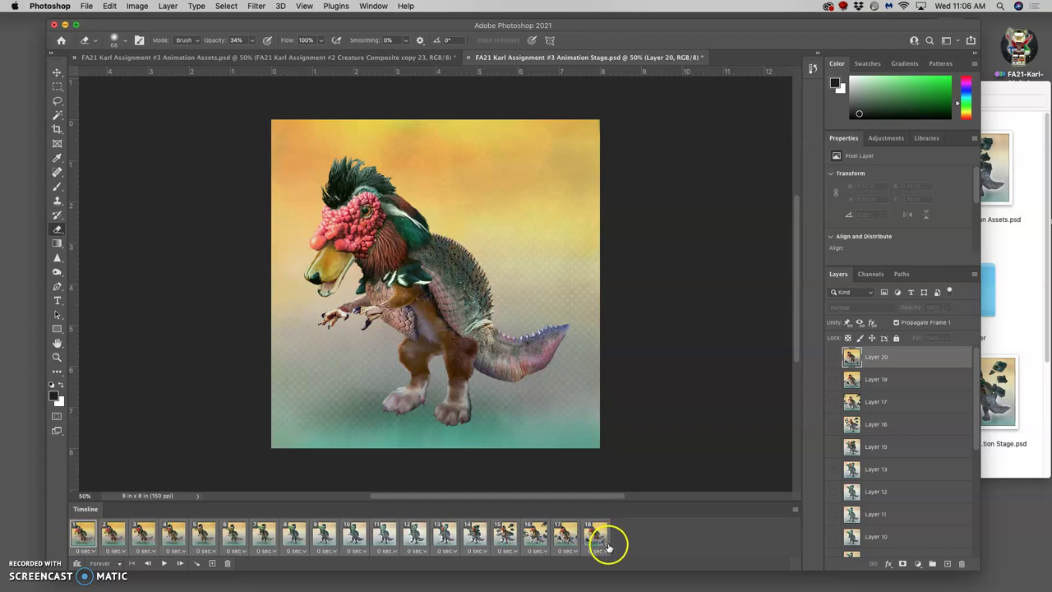
{"action": "left_click", "coordinate": [604, 551]}
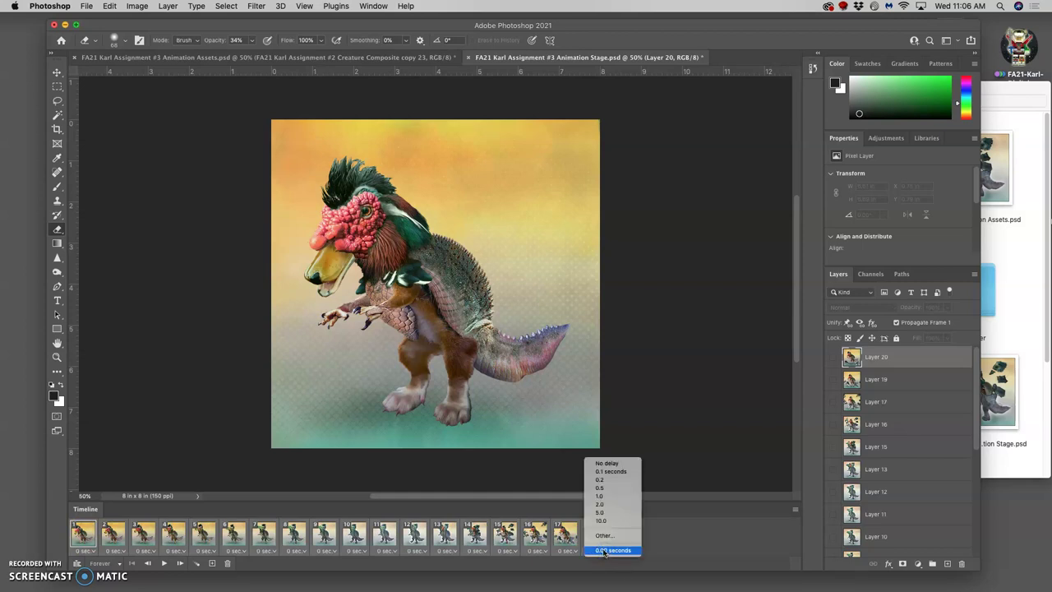
{"action": "left_click", "coordinate": [603, 538]}
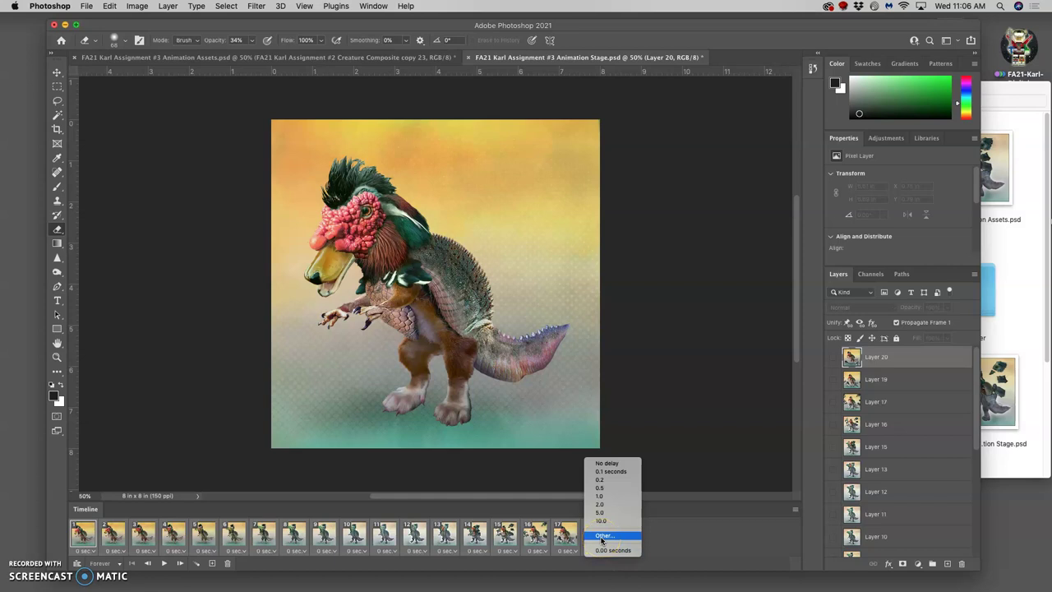
{"action": "left_click", "coordinate": [600, 479]}
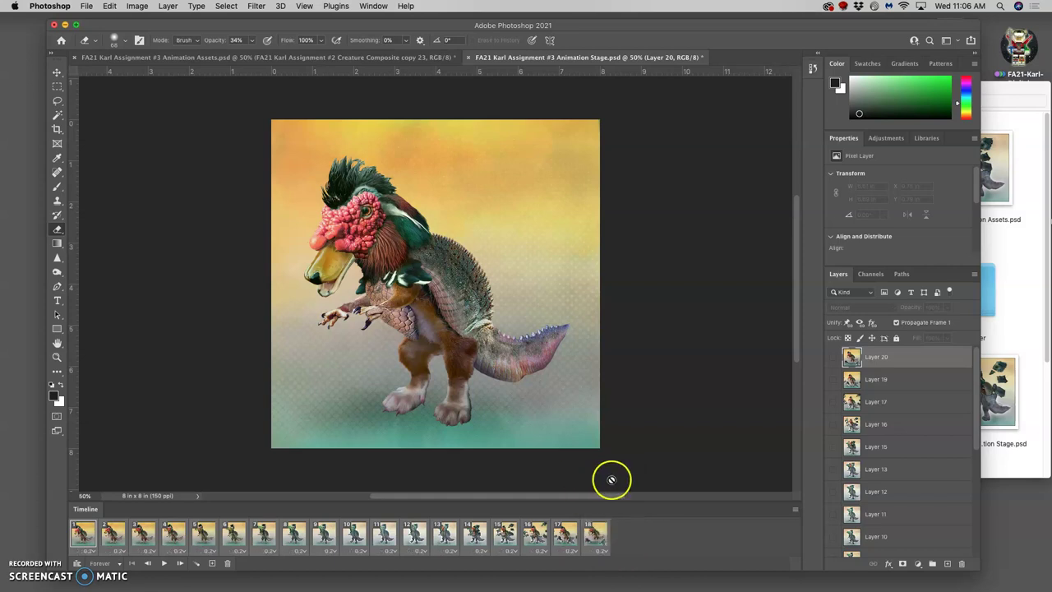
Step: Set the delay of frames 7 and 8 to 0.1 seconds each
{"action": "left_click", "coordinate": [355, 535]}
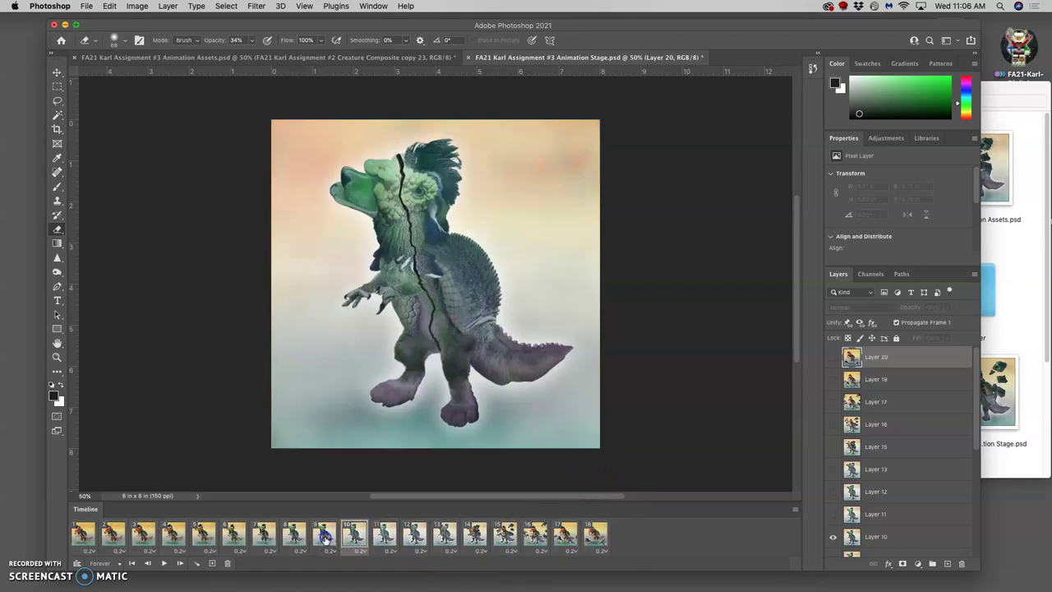
{"action": "left_click", "coordinate": [325, 536]}
{"action": "left_click", "coordinate": [294, 536]}
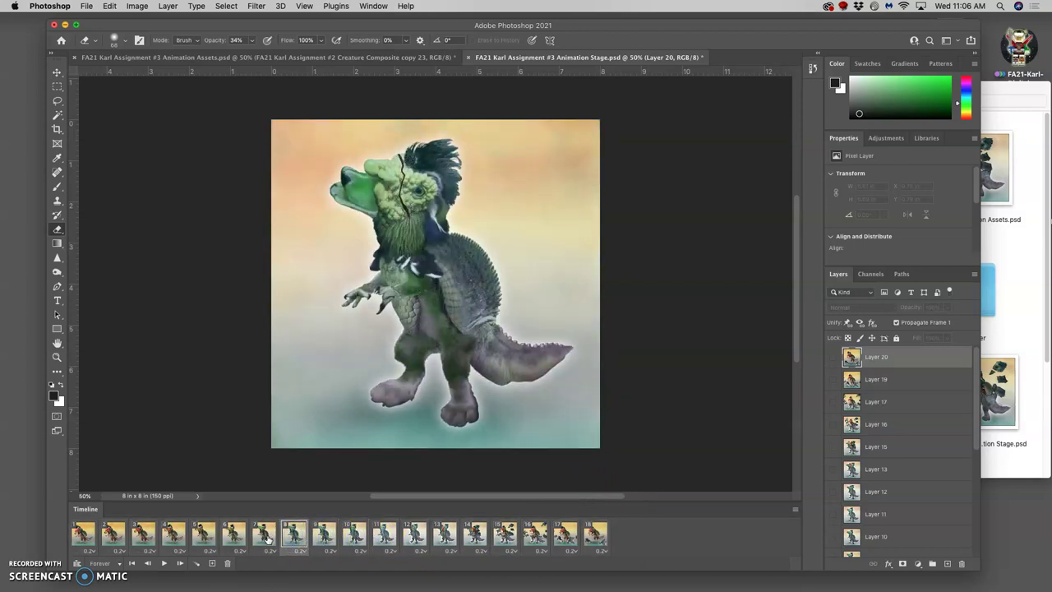
{"action": "left_click", "coordinate": [266, 536]}
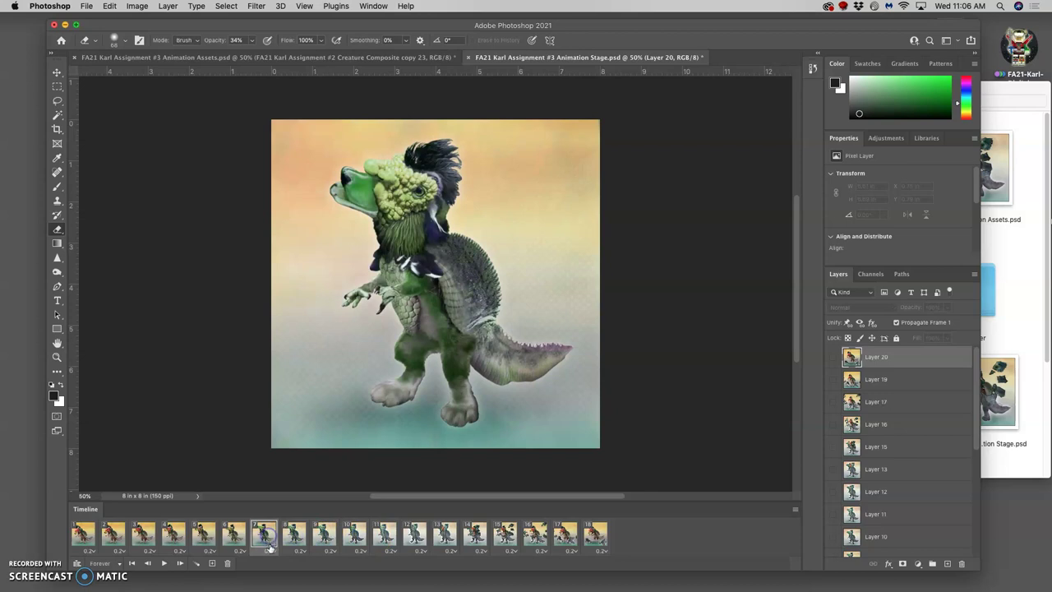
{"action": "left_click", "coordinate": [269, 544]}
{"action": "left_click", "coordinate": [281, 472]}
{"action": "left_click", "coordinate": [302, 550]}
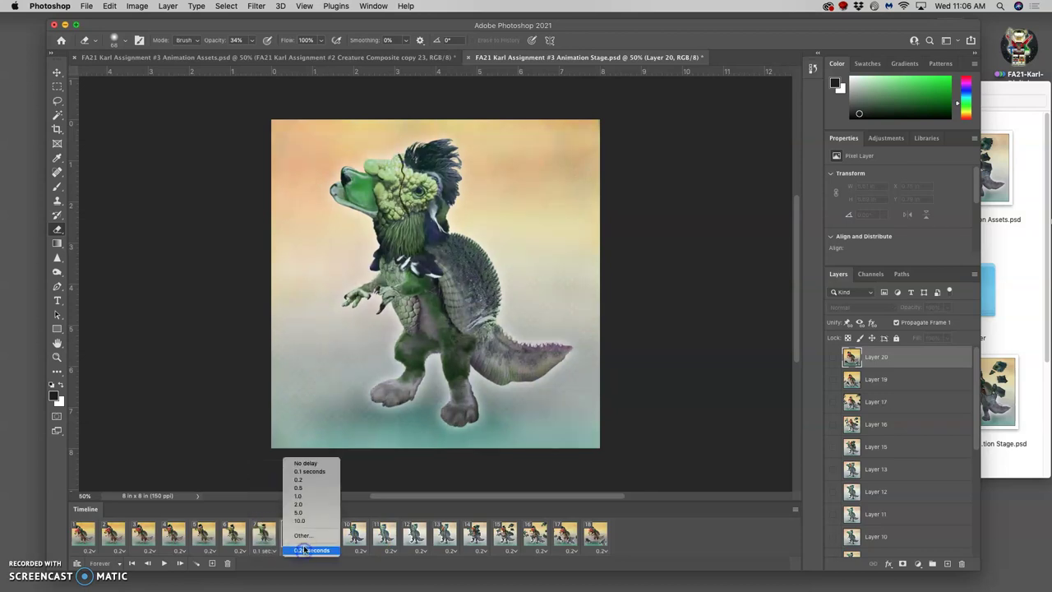
{"action": "left_click", "coordinate": [301, 472]}
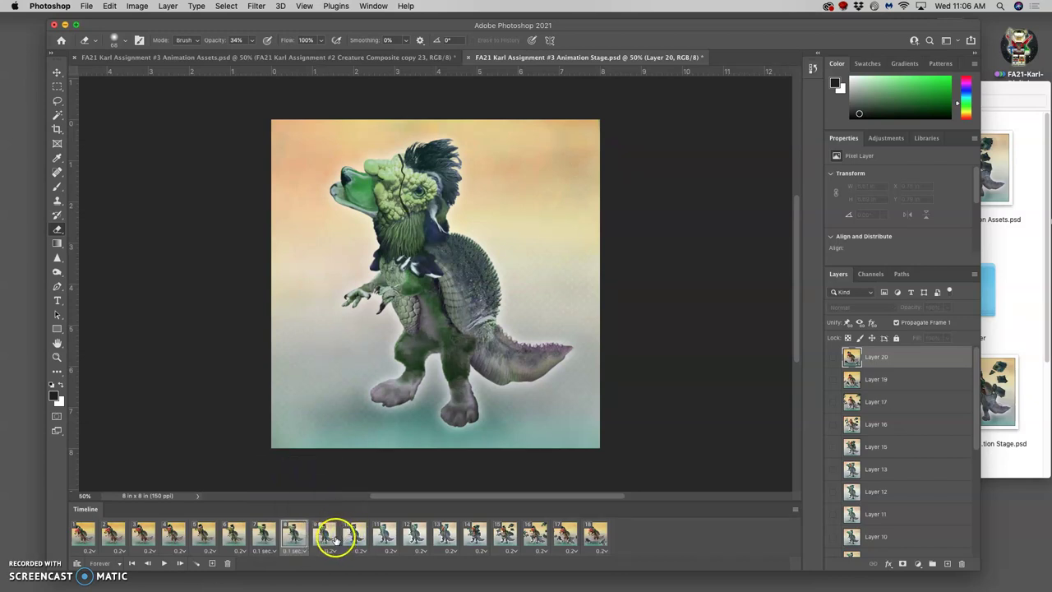
Step: Compare the frames where the creature starts to crack and reset frame 7's delay to 0.2 seconds
{"action": "left_click", "coordinate": [326, 536]}
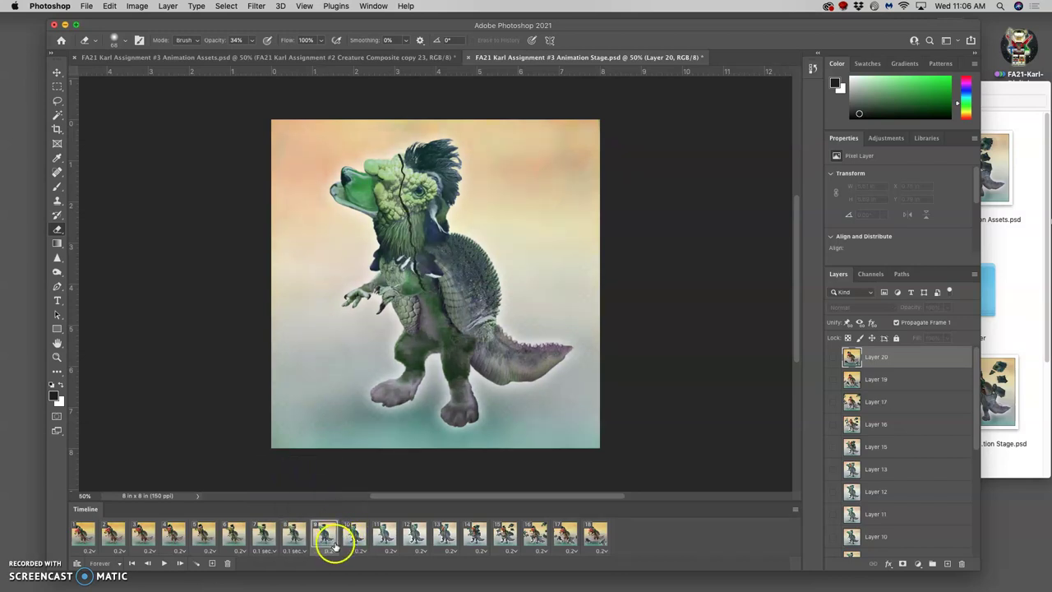
{"action": "left_click", "coordinate": [265, 535]}
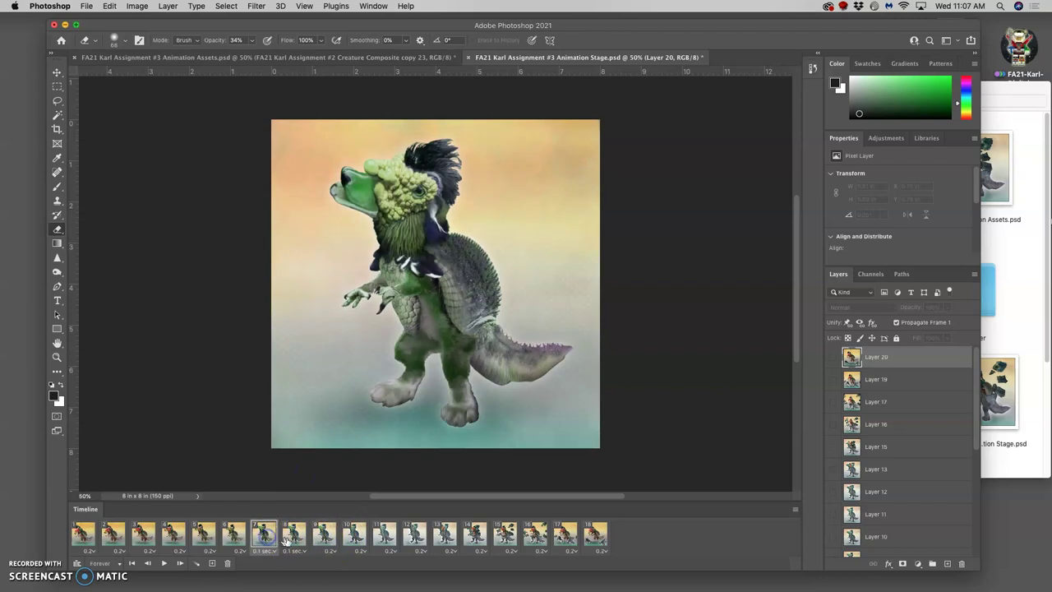
{"action": "left_click", "coordinate": [296, 541]}
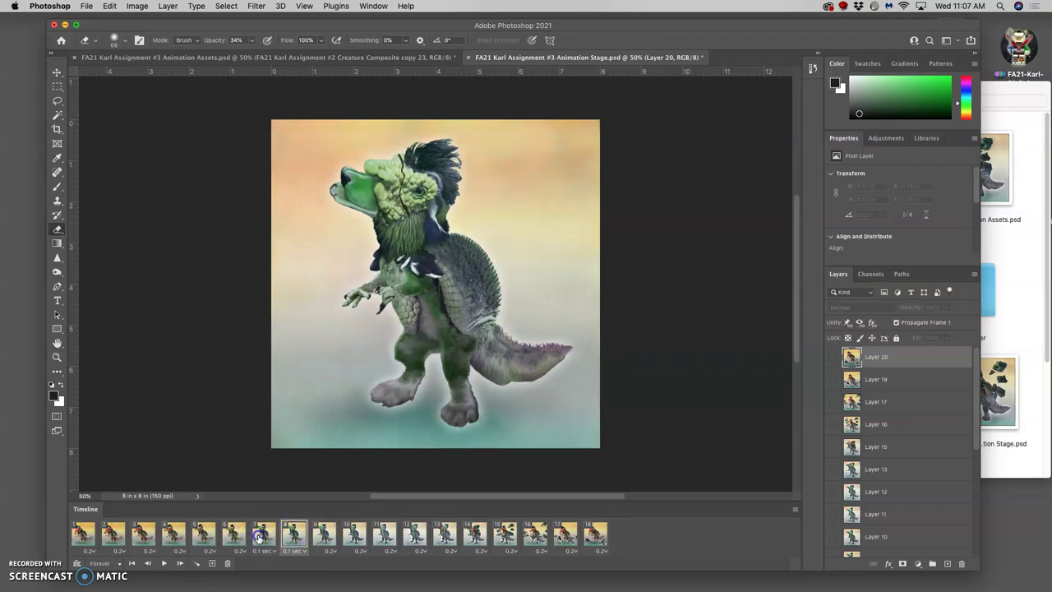
{"action": "left_click", "coordinate": [262, 536]}
{"action": "left_click", "coordinate": [273, 553]}
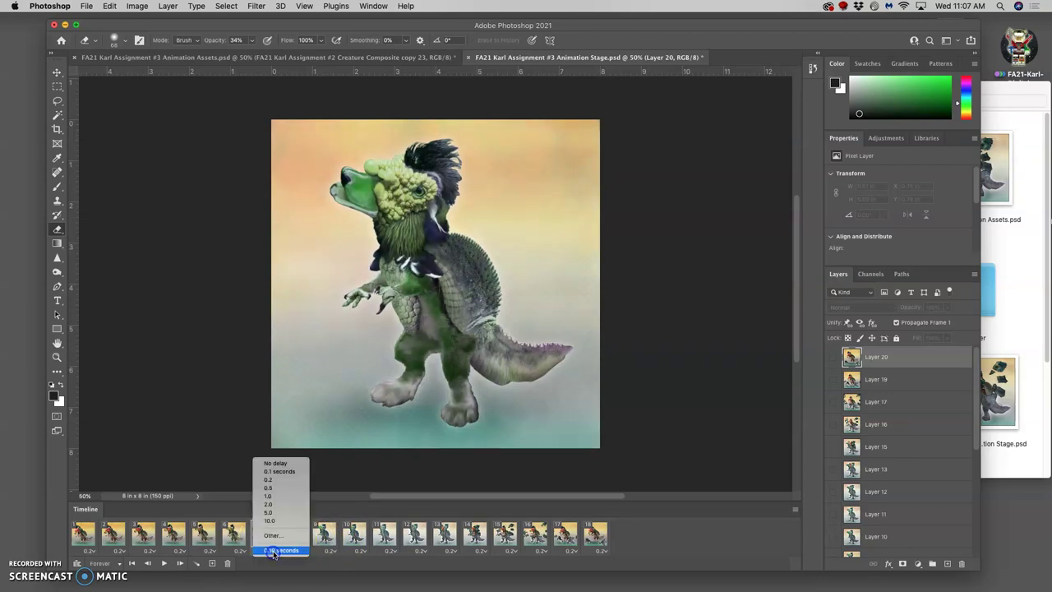
{"action": "left_click", "coordinate": [271, 481]}
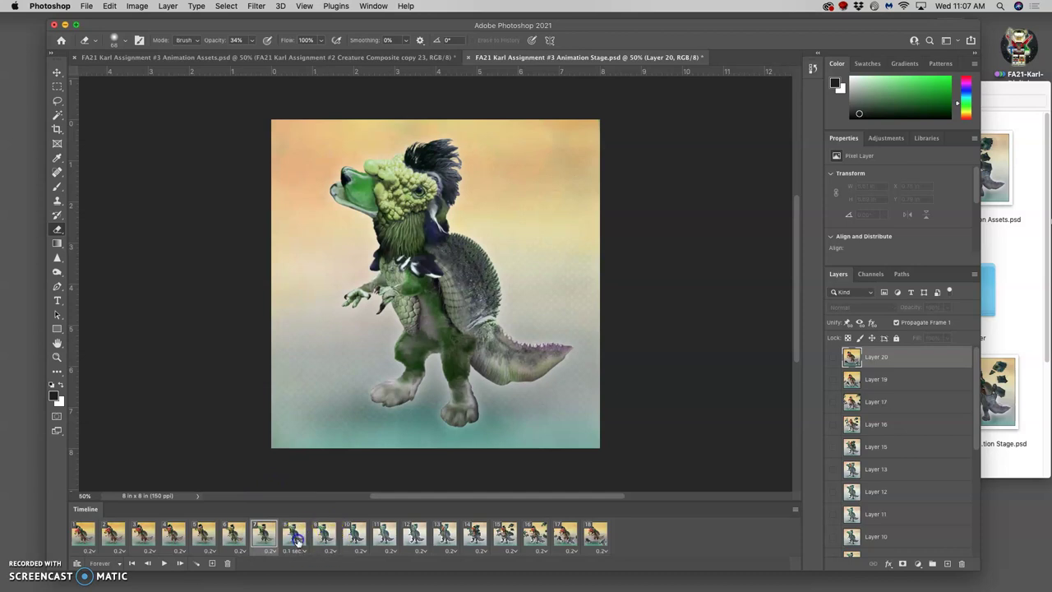
Step: Set the delay of frames 9 and 10 to 0.1 seconds each
{"action": "left_click", "coordinate": [297, 539]}
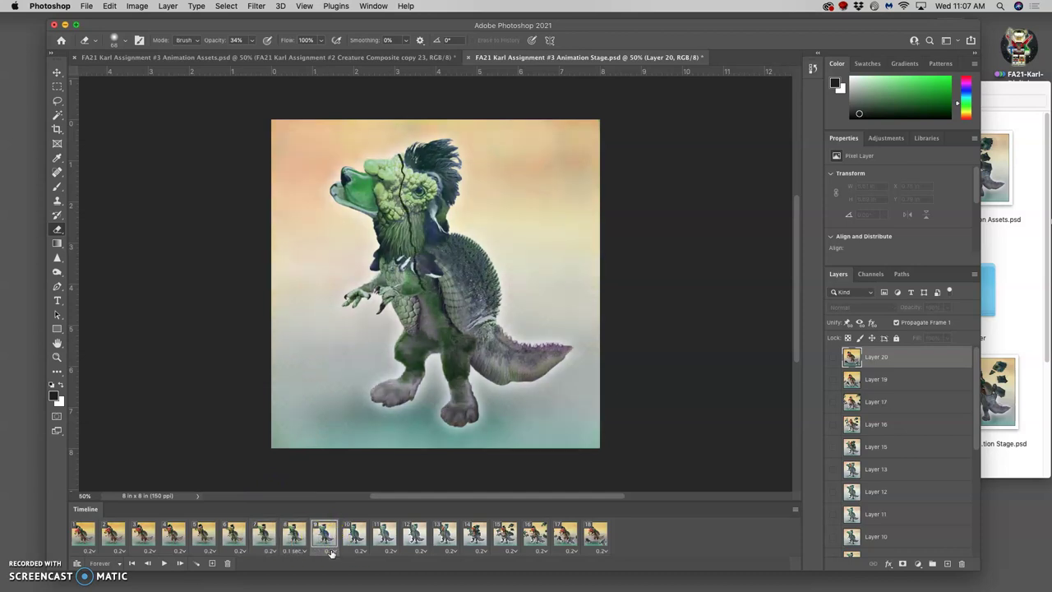
{"action": "left_click", "coordinate": [329, 550]}
{"action": "left_click", "coordinate": [356, 530]}
{"action": "left_click", "coordinate": [354, 531]}
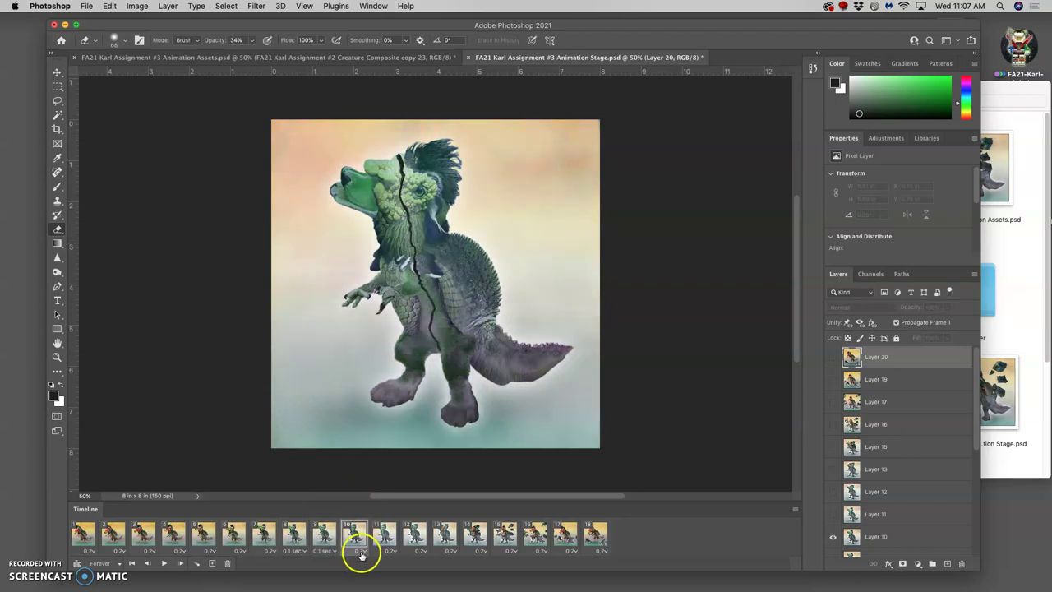
{"action": "left_click", "coordinate": [383, 535]}
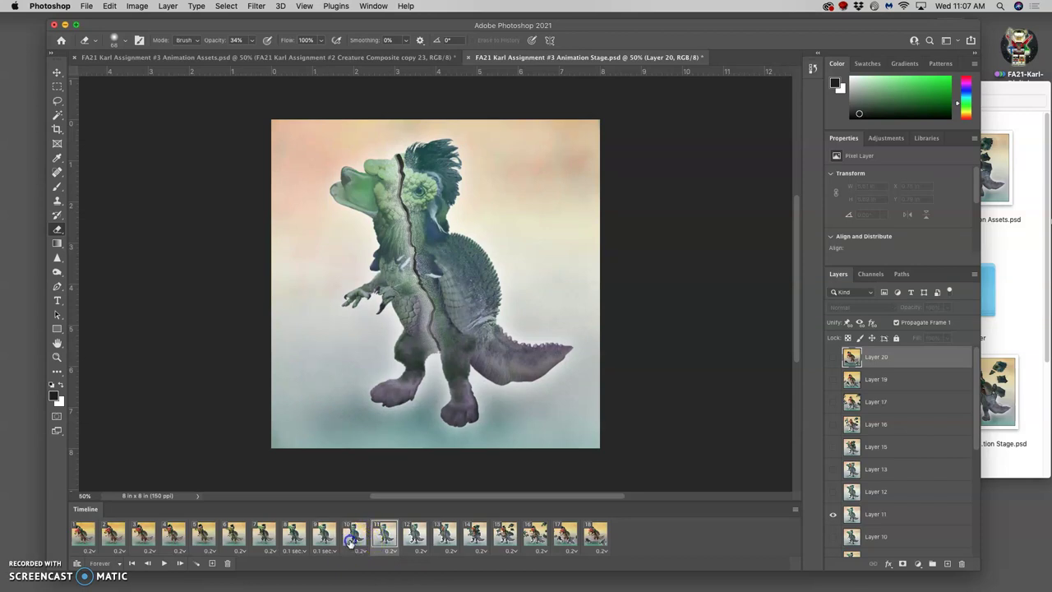
{"action": "left_click", "coordinate": [351, 540]}
{"action": "left_click", "coordinate": [358, 551]}
{"action": "left_click", "coordinate": [362, 473]}
Step: Play the animation in the Timeline to check the timing of the cracking frames
{"action": "key", "text": "space"}
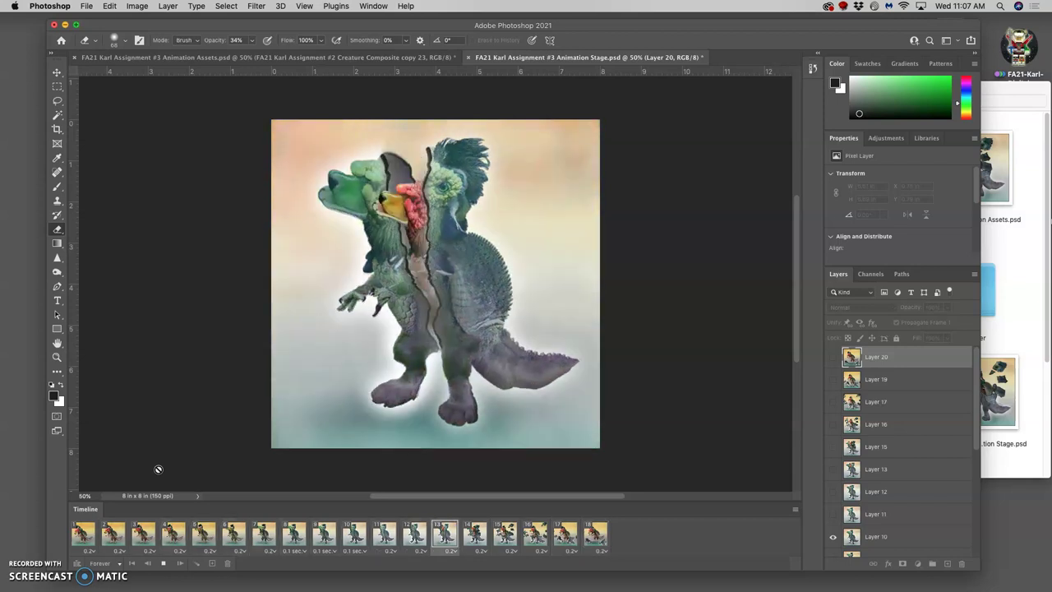
{"action": "left_click", "coordinate": [158, 469]}
{"action": "left_click", "coordinate": [257, 515]}
Step: Set frame 8's delay to 0.2 seconds
{"action": "left_click", "coordinate": [263, 533]}
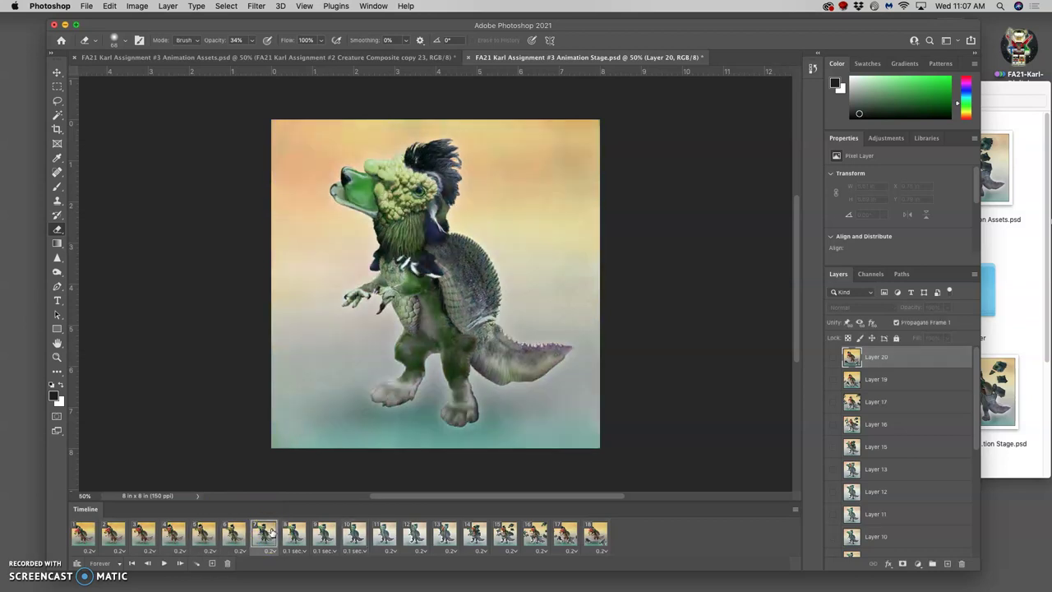
{"action": "left_click", "coordinate": [282, 542]}
{"action": "left_click", "coordinate": [303, 551]}
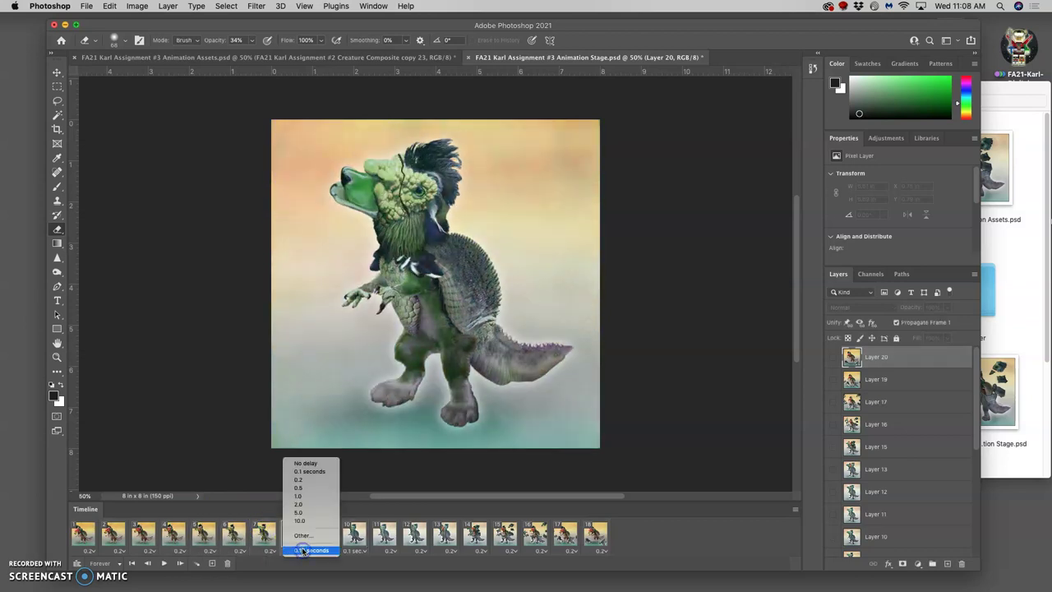
{"action": "left_click", "coordinate": [306, 421]}
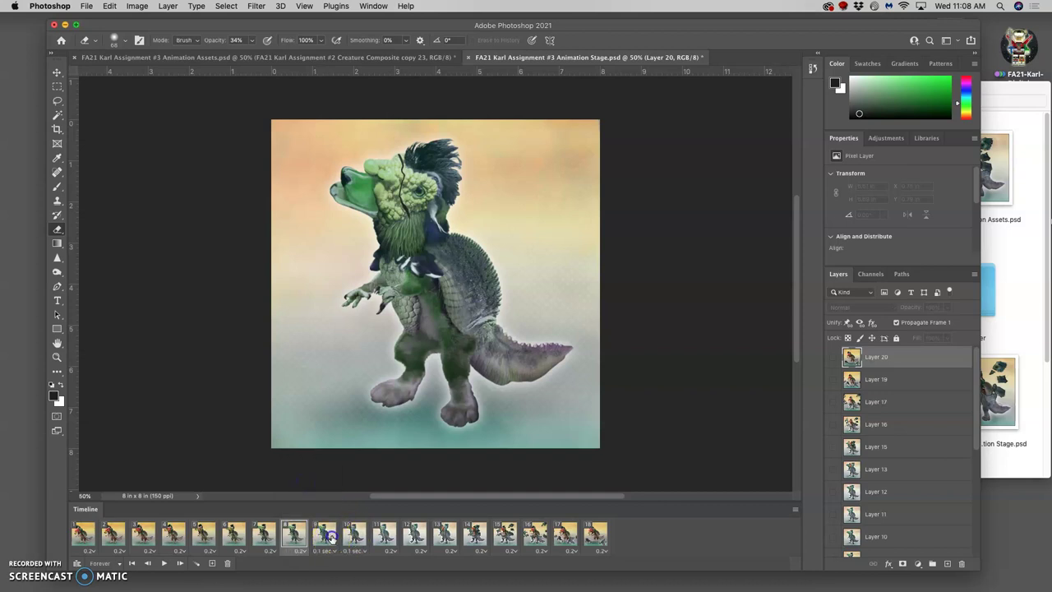
Step: Give frames 9 and 10 a custom delay of 0.15 seconds each
{"action": "left_click", "coordinate": [332, 551]}
{"action": "left_click", "coordinate": [332, 535]}
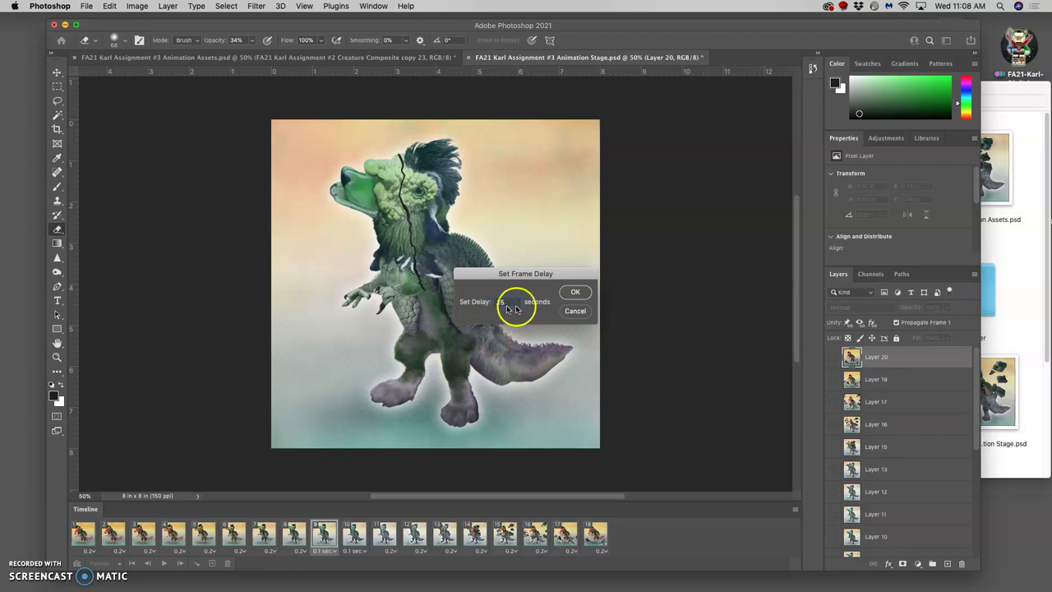
{"action": "left_click", "coordinate": [574, 293]}
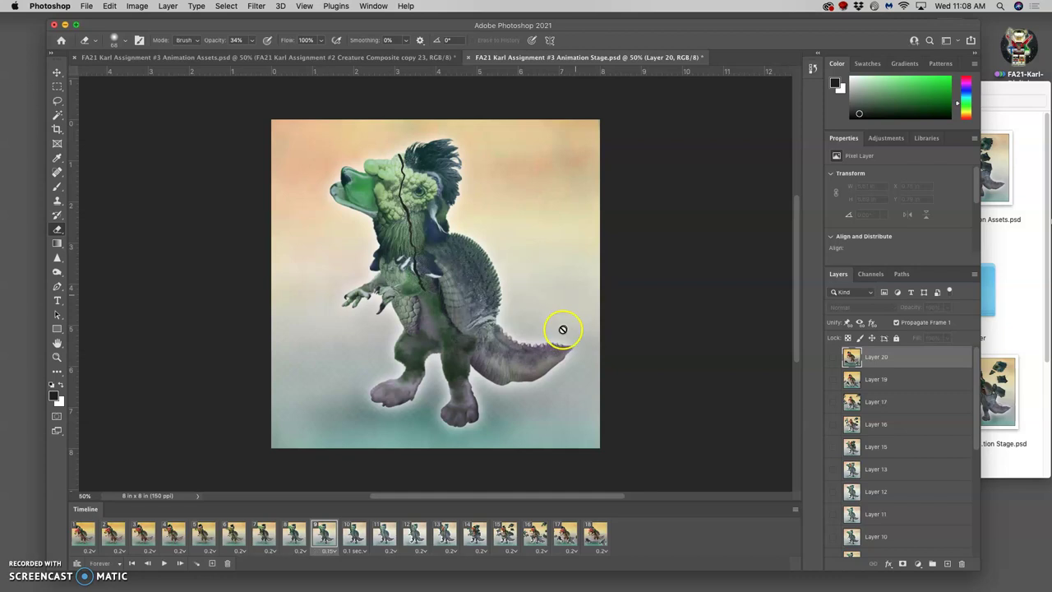
{"action": "left_click", "coordinate": [359, 552]}
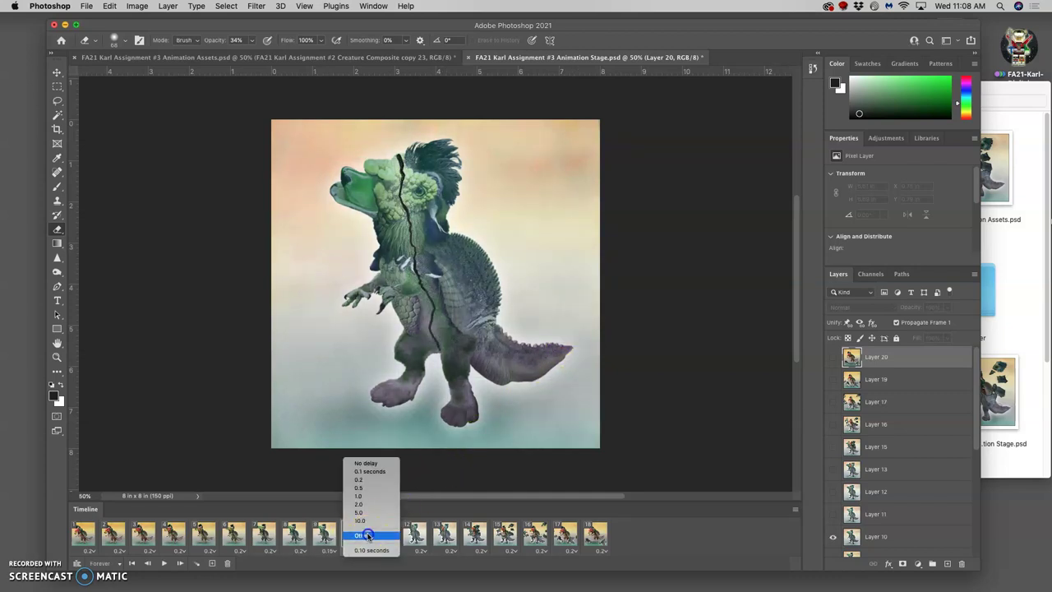
{"action": "left_click", "coordinate": [360, 536]}
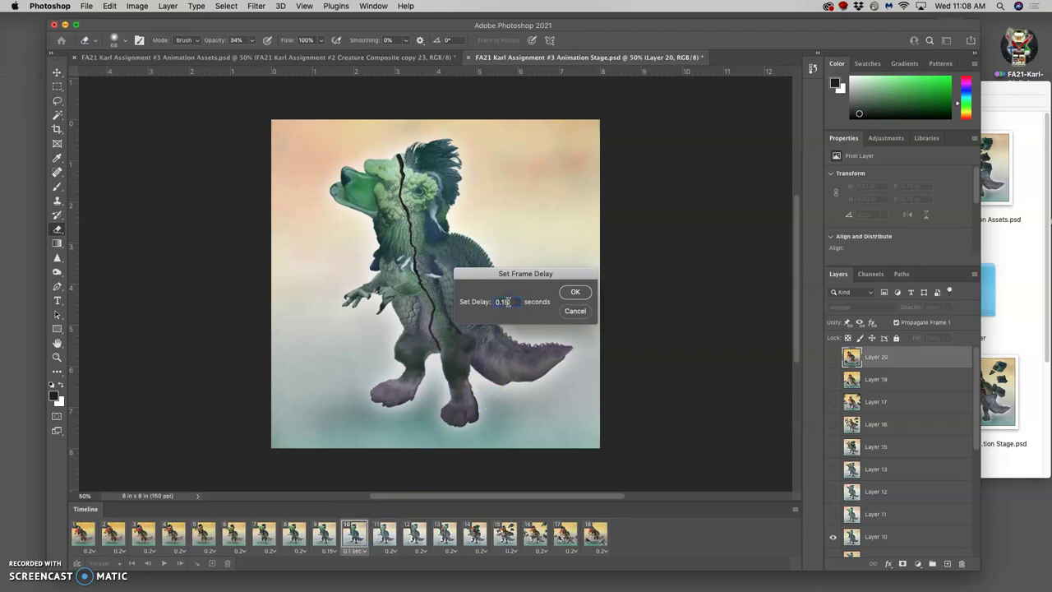
{"action": "left_click", "coordinate": [571, 298]}
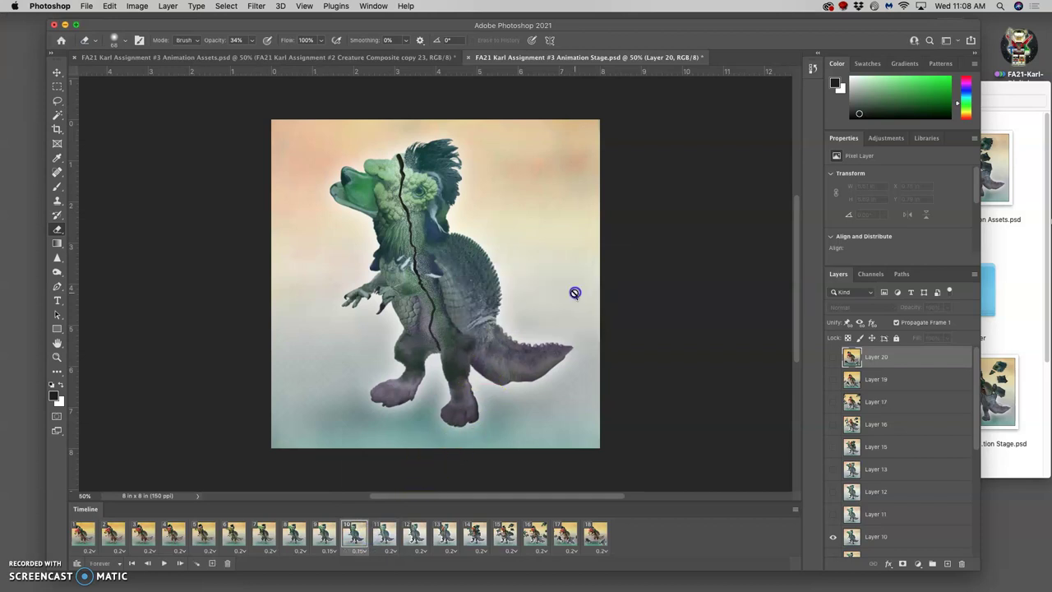
Step: Play the animation from frame 2 to review the frame timing, and stop the playback
{"action": "left_click", "coordinate": [112, 533]}
{"action": "left_click", "coordinate": [164, 563]}
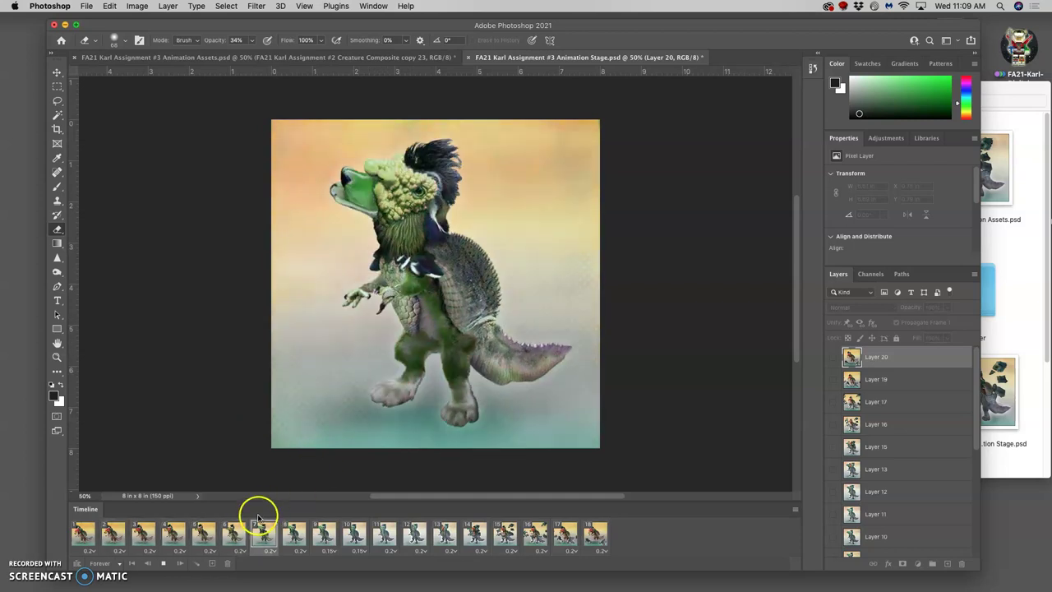
{"action": "left_click", "coordinate": [163, 563]}
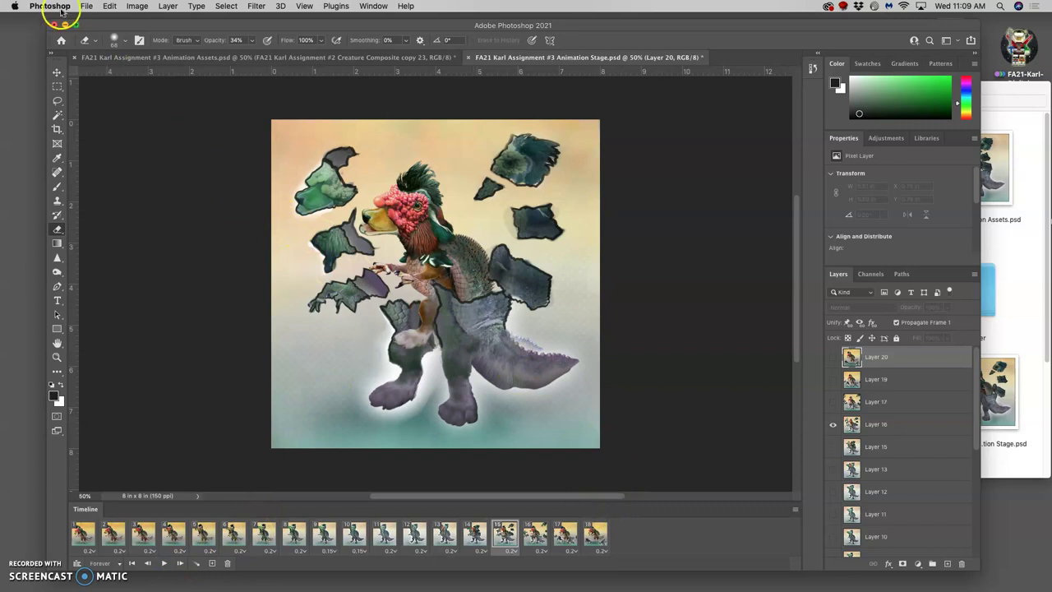
Step: Save the animation document and start a Save for Web (Legacy) export of it
{"action": "left_click", "coordinate": [86, 6]}
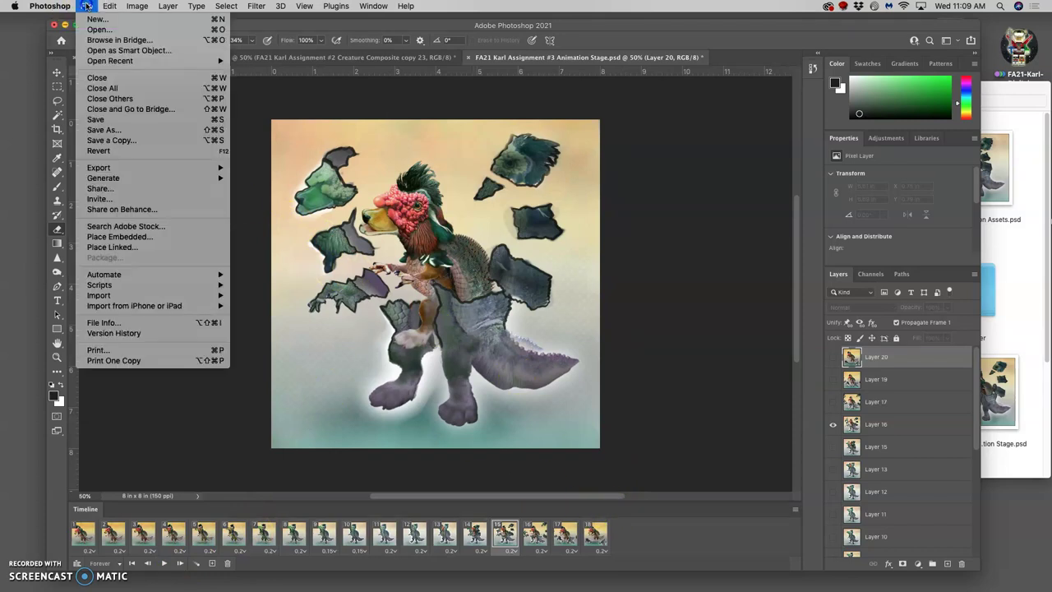
{"action": "left_click", "coordinate": [115, 122]}
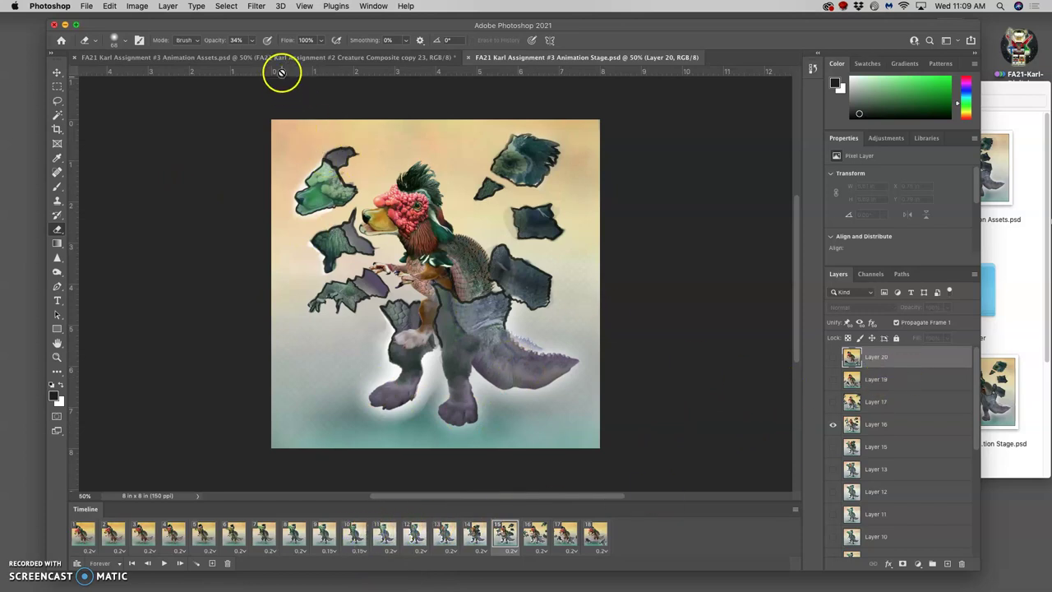
{"action": "left_click", "coordinate": [86, 7]}
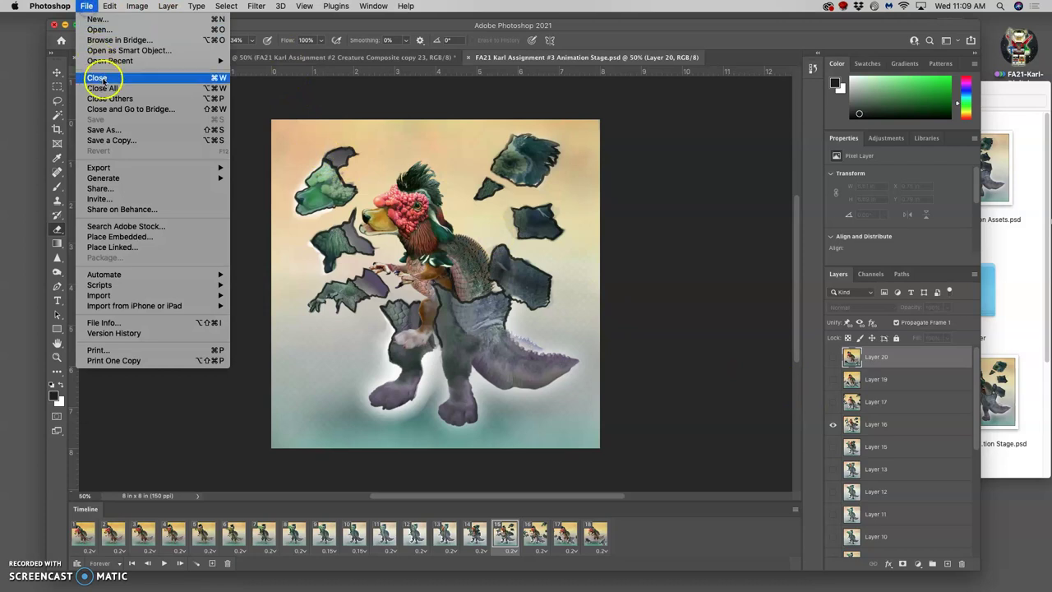
{"action": "mouse_move", "coordinate": [114, 169]}
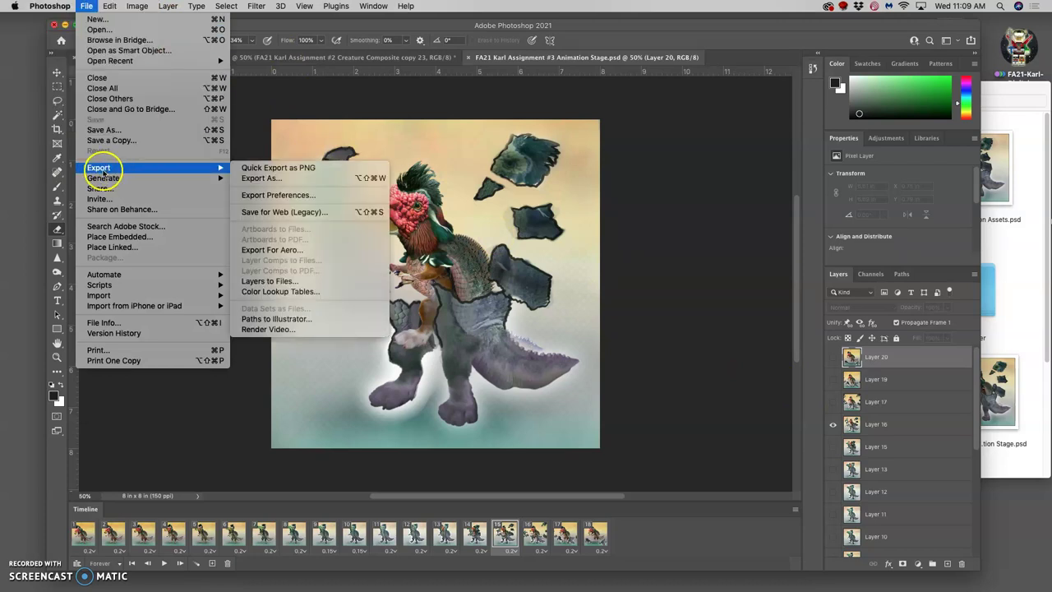
{"action": "left_click", "coordinate": [295, 212]}
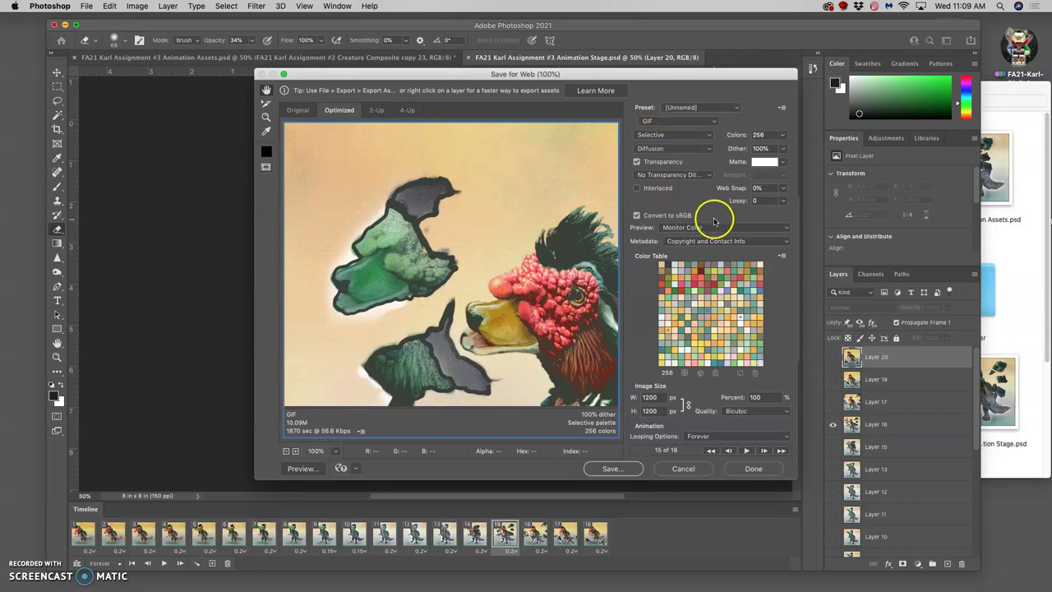
Step: Inspect the optimized GIF preview of the creature and set the resampling quality to Bicubic Smoother
{"action": "left_click_drag", "start_coordinate": [551, 305], "coordinate": [444, 171]}
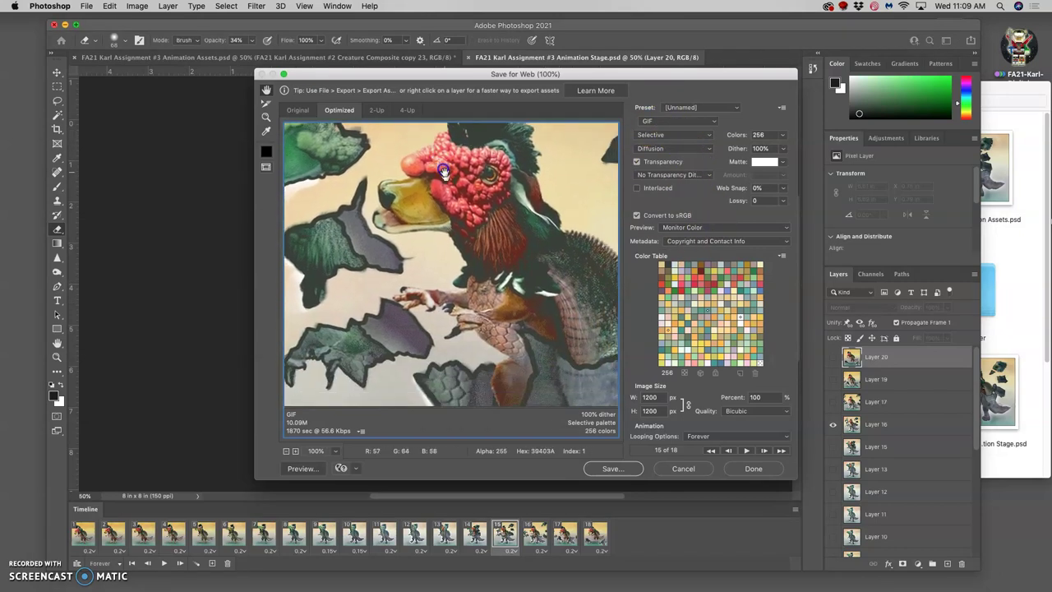
{"action": "left_click_drag", "start_coordinate": [497, 275], "coordinate": [501, 223]}
{"action": "left_click_drag", "start_coordinate": [501, 296], "coordinate": [510, 214]}
{"action": "left_click_drag", "start_coordinate": [554, 254], "coordinate": [554, 228]}
{"action": "left_click_drag", "start_coordinate": [494, 247], "coordinate": [518, 305]}
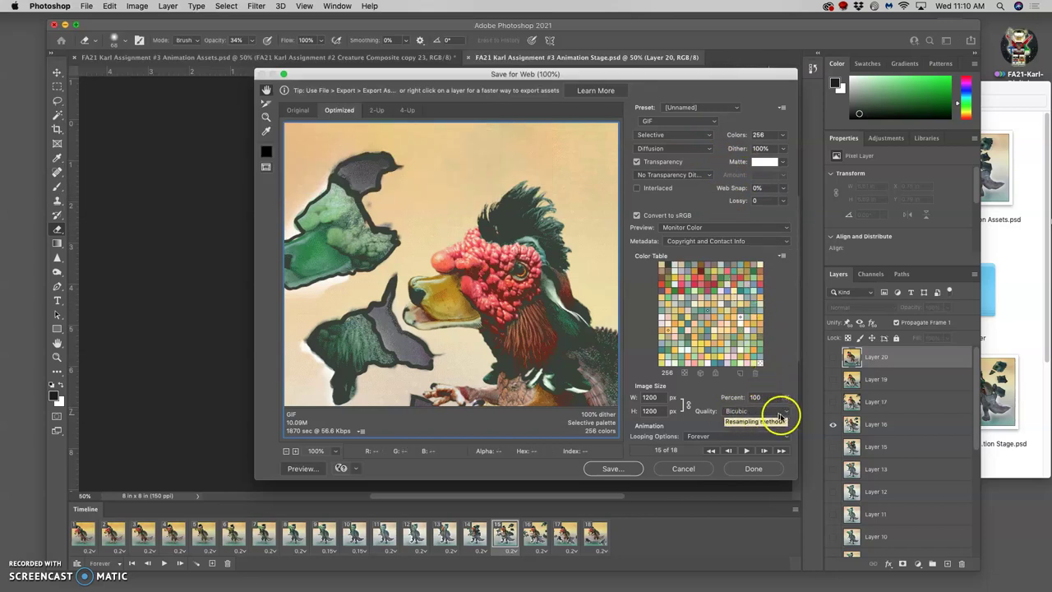
{"action": "left_click", "coordinate": [779, 415]}
{"action": "left_click", "coordinate": [777, 420]}
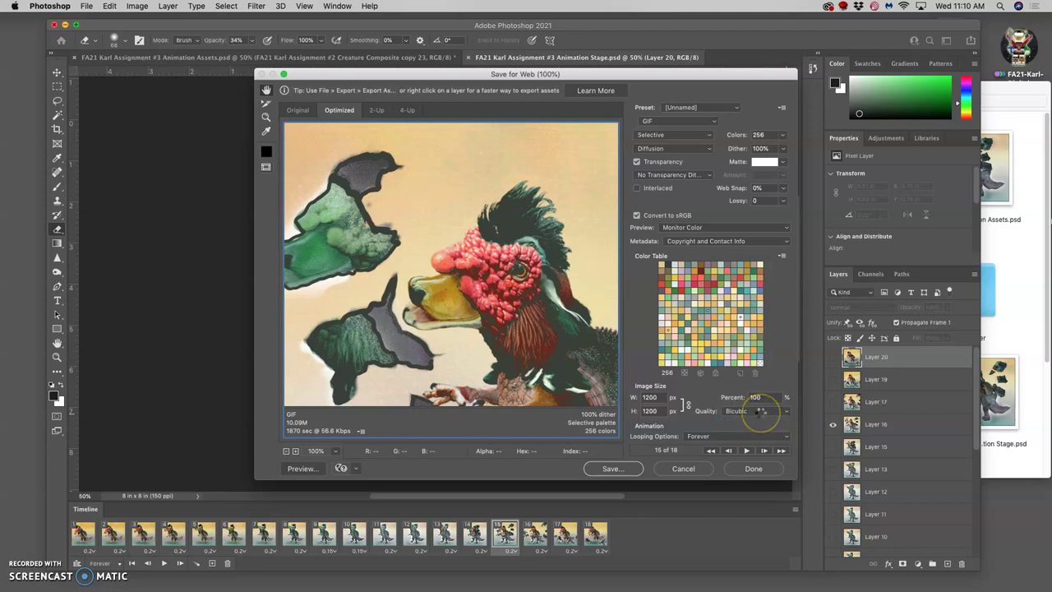
Step: Play the animation in the export preview and zoom out to 25% to view the whole image
{"action": "left_click", "coordinate": [745, 451]}
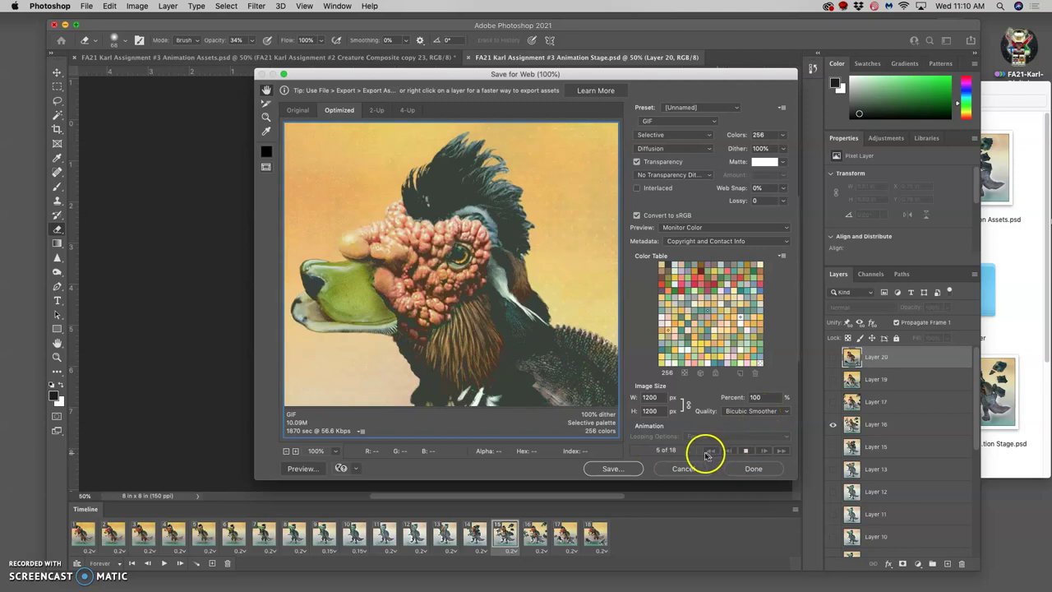
{"action": "left_click", "coordinate": [287, 451]}
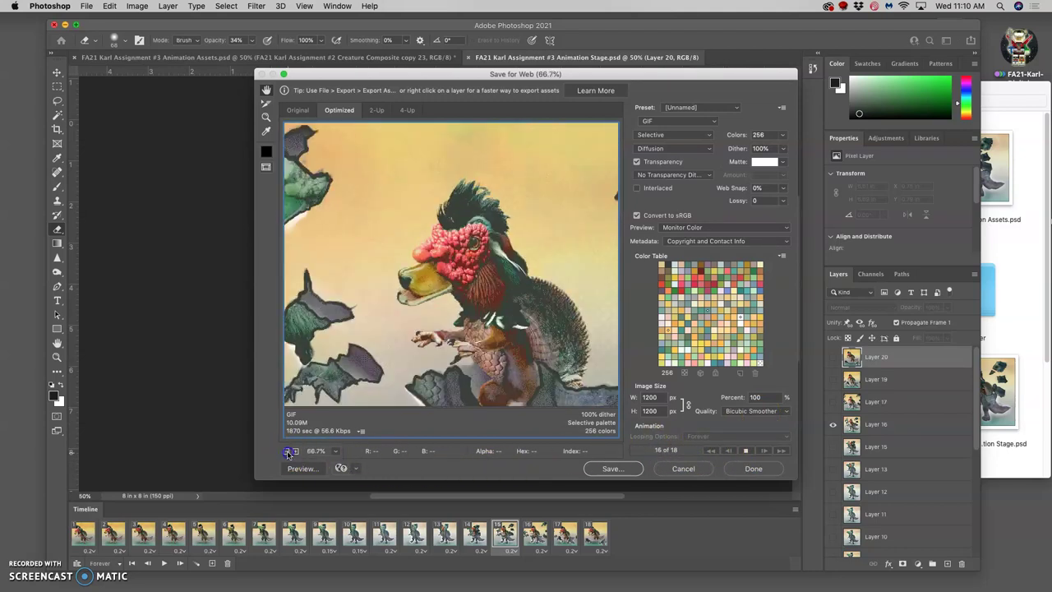
{"action": "left_click", "coordinate": [286, 451]}
{"action": "left_click", "coordinate": [287, 451]}
{"action": "left_click", "coordinate": [287, 451]}
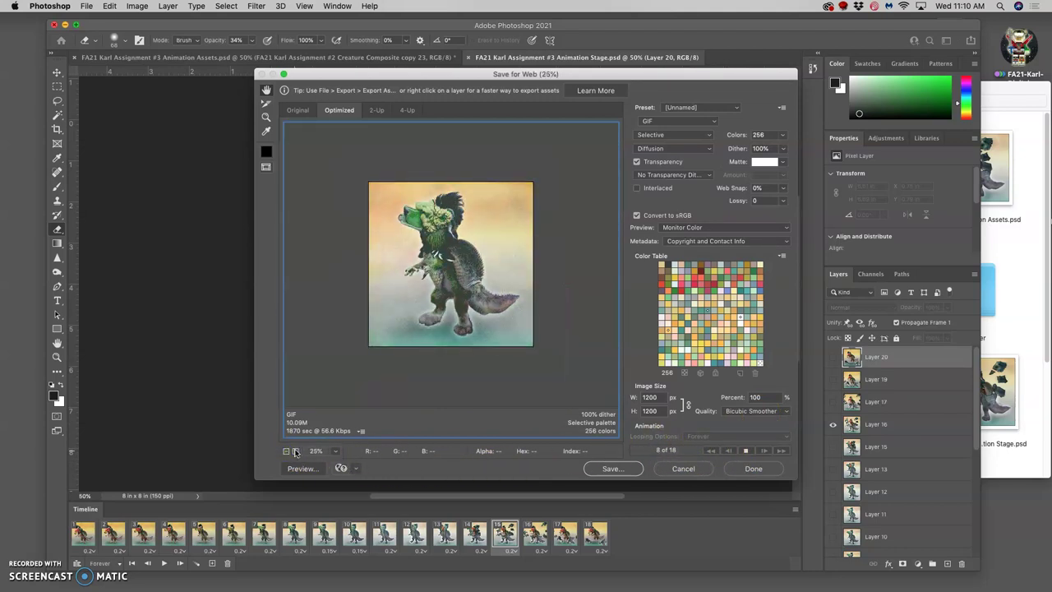
Step: Save the optimized GIF to the Desktop as Images Only with Default Settings, keeping the suggested file name
{"action": "left_click", "coordinate": [296, 451]}
{"action": "left_click", "coordinate": [296, 451]}
{"action": "left_click", "coordinate": [286, 451]}
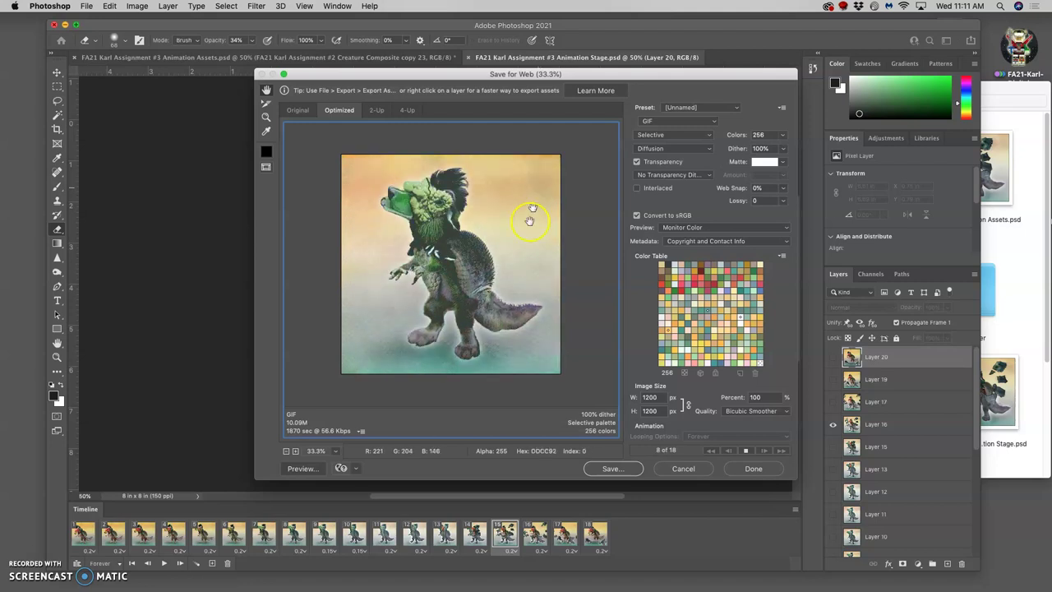
{"action": "left_click", "coordinate": [613, 470]}
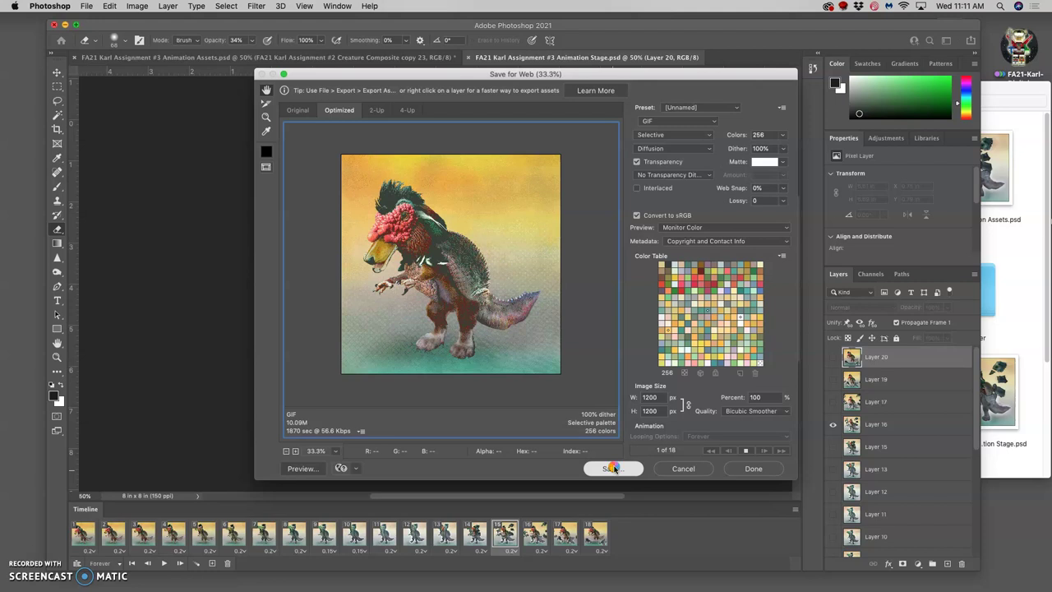
{"action": "left_click", "coordinate": [613, 468]}
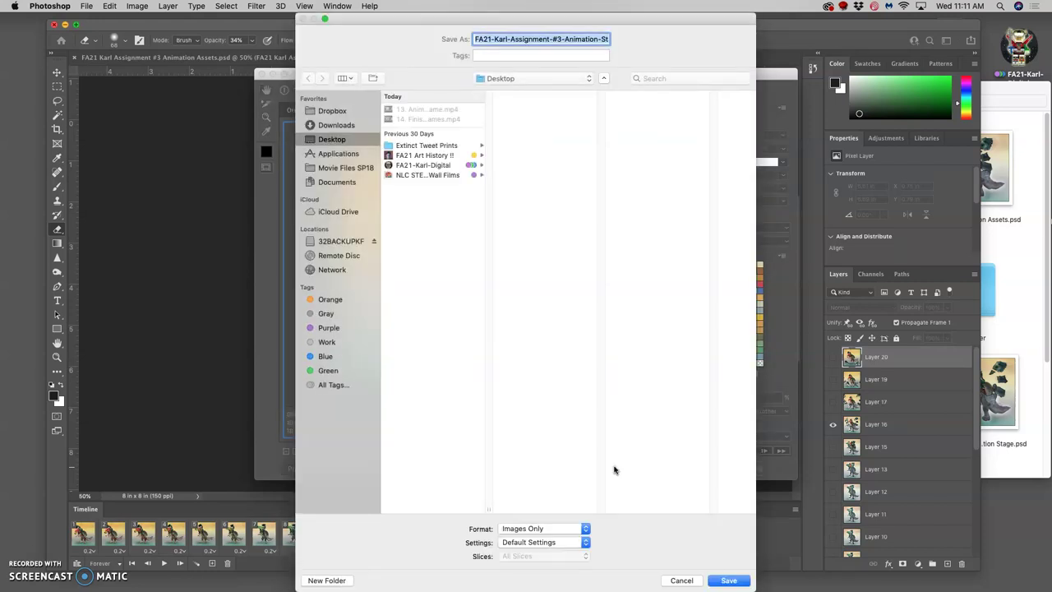
{"action": "left_click", "coordinate": [578, 39]}
{"action": "left_click_drag", "start_coordinate": [578, 38], "coordinate": [602, 39]}
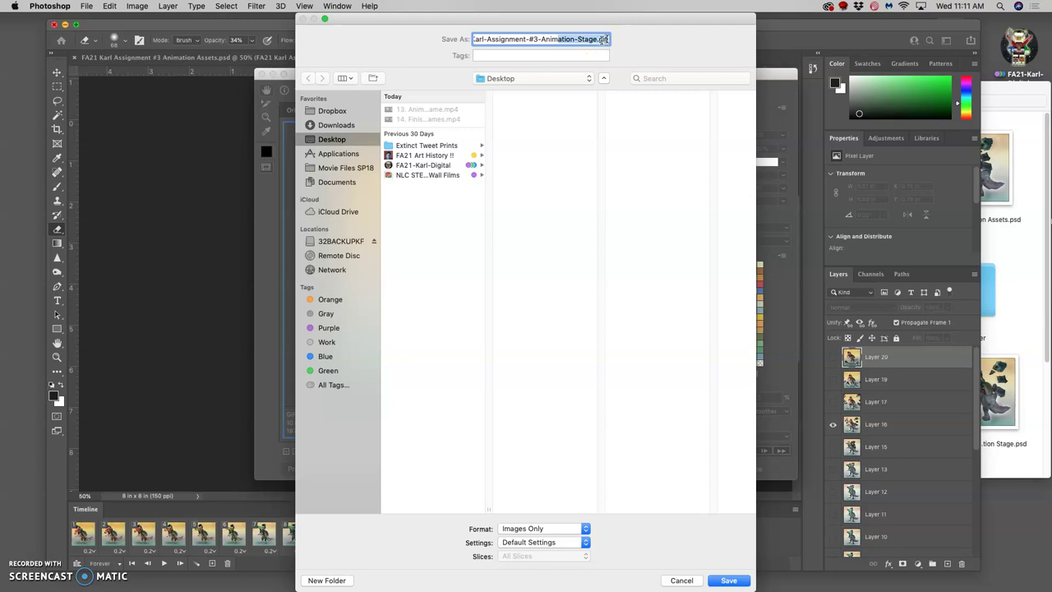
{"action": "left_click", "coordinate": [730, 581]}
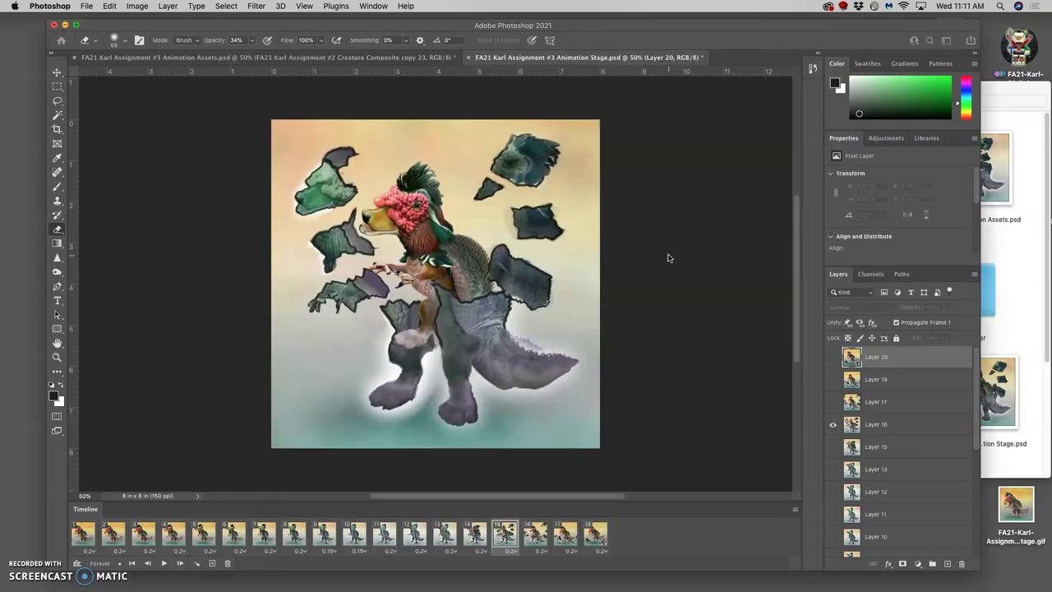
Step: Reveal the desktop with the exported GIF and organize the desktop icons with Use Stacks
{"action": "left_click", "coordinate": [956, 472]}
{"action": "left_click", "coordinate": [1016, 499]}
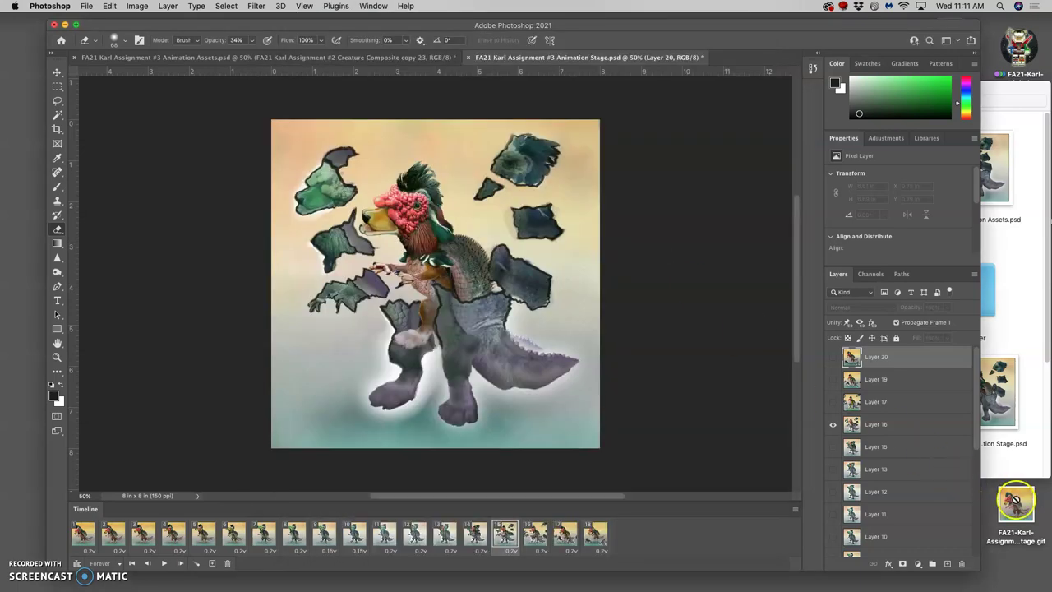
{"action": "key", "text": "F11"}
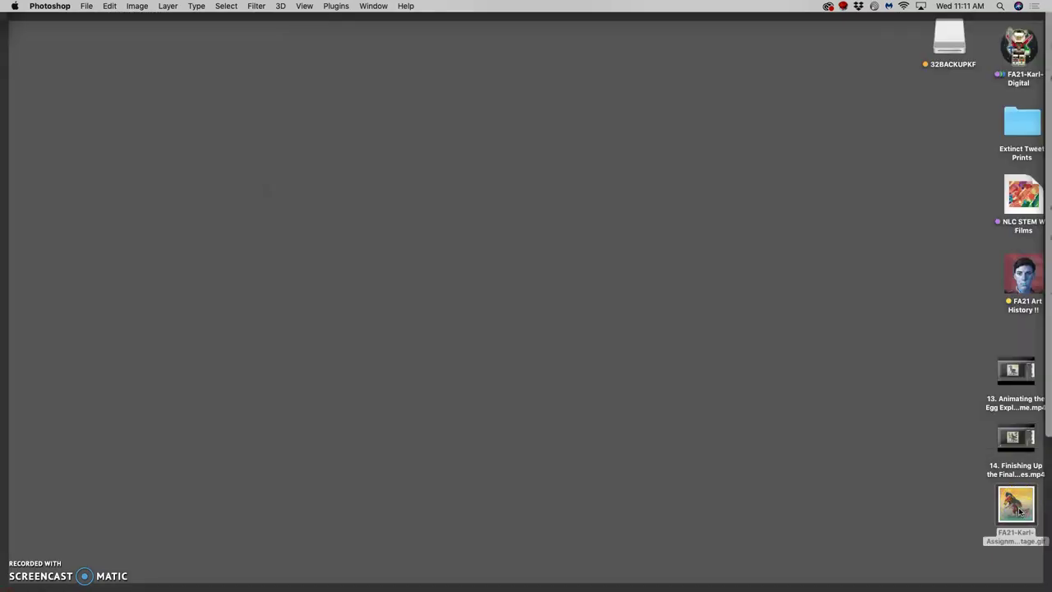
{"action": "right_click", "coordinate": [1017, 504]}
{"action": "right_click", "coordinate": [1012, 507]}
{"action": "left_click", "coordinate": [1022, 123]}
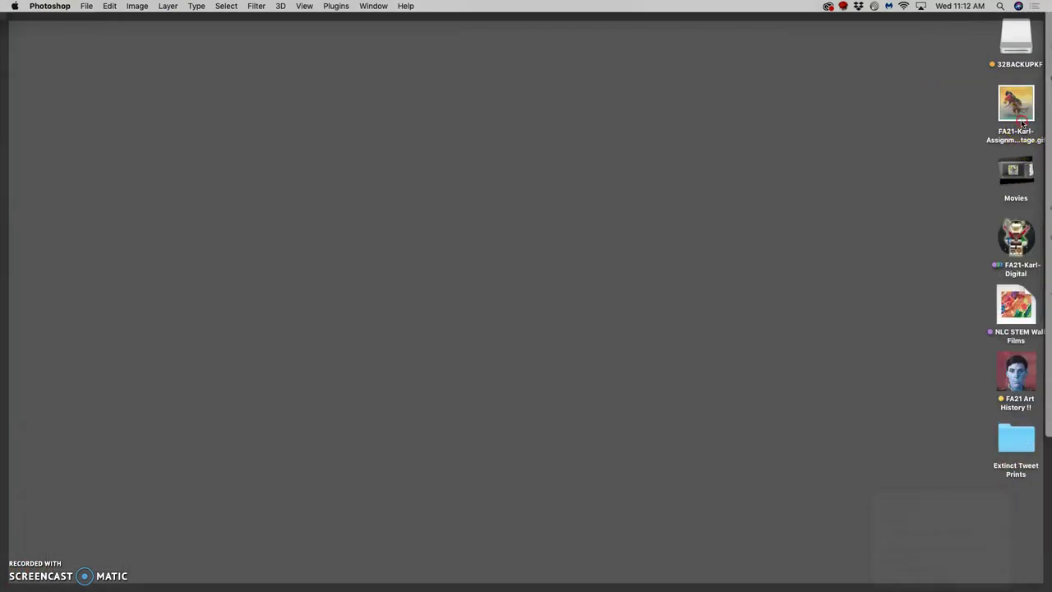
Step: Open the exported GIF from the desktop in Google Chrome
{"action": "right_click", "coordinate": [1021, 124]}
{"action": "mouse_move", "coordinate": [924, 137]}
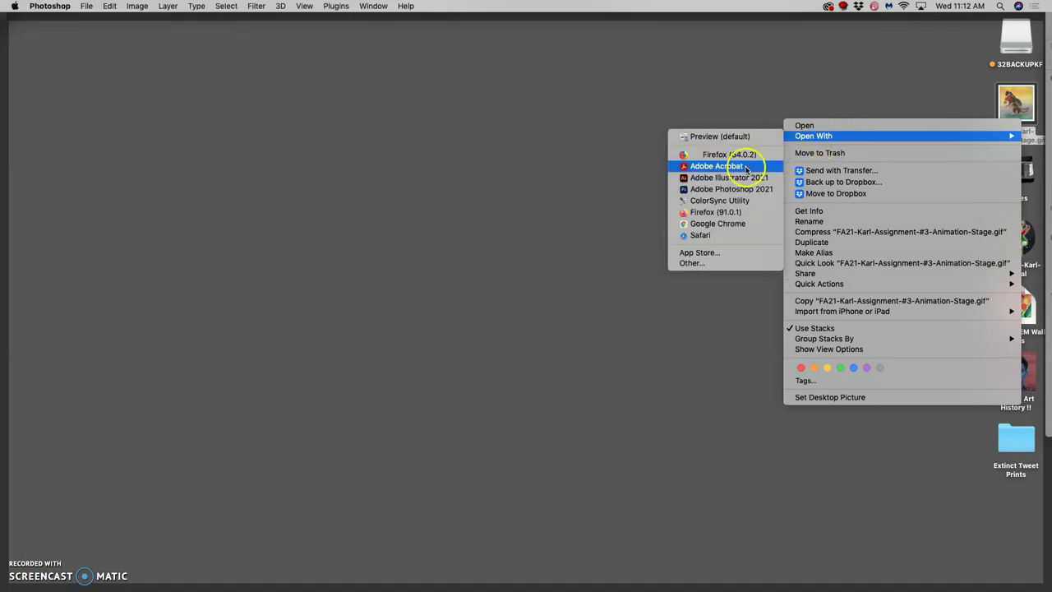
{"action": "left_click", "coordinate": [729, 223]}
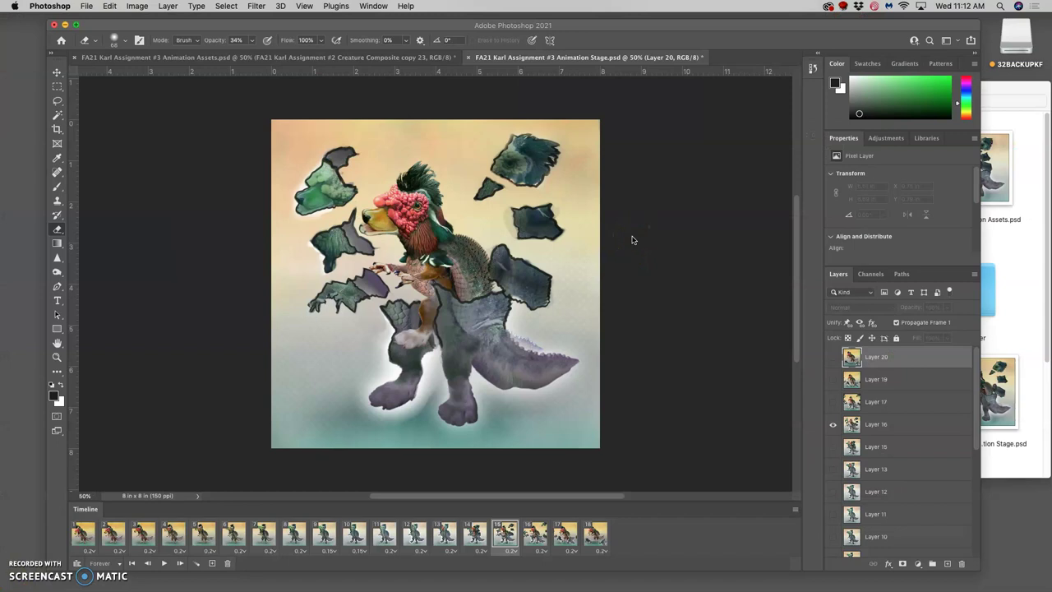
{"action": "mouse_move", "coordinate": [632, 240]}
{"action": "left_mouse_down"}
{"action": "mouse_move", "coordinate": [515, 316]}
{"action": "mouse_move", "coordinate": [490, 318]}
{"action": "mouse_move", "coordinate": [611, 322]}
{"action": "mouse_move", "coordinate": [590, 326]}
{"action": "mouse_move", "coordinate": [589, 315]}
{"action": "mouse_move", "coordinate": [662, 190]}
{"action": "mouse_move", "coordinate": [571, 92]}
{"action": "mouse_move", "coordinate": [587, 55]}
{"action": "mouse_move", "coordinate": [544, 210]}
{"action": "mouse_move", "coordinate": [564, 166]}
{"action": "mouse_move", "coordinate": [532, 209]}
{"action": "mouse_move", "coordinate": [573, 197]}
{"action": "mouse_move", "coordinate": [551, 257]}
{"action": "left_mouse_up"}
{"action": "mouse_move", "coordinate": [580, 181]}
{"action": "left_mouse_down"}
{"action": "mouse_move", "coordinate": [535, 195]}
{"action": "mouse_move", "coordinate": [294, 138]}
{"action": "left_mouse_up"}
{"action": "left_click", "coordinate": [605, 121]}
{"action": "left_click", "coordinate": [581, 103]}
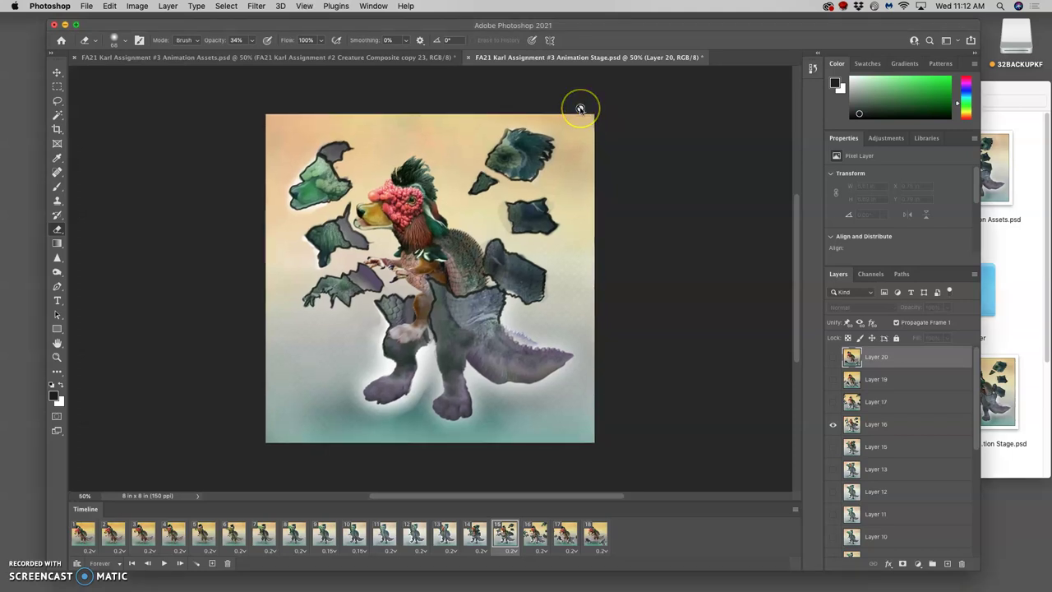
{"action": "left_click", "coordinate": [622, 87]}
{"action": "left_click", "coordinate": [630, 36]}
{"action": "left_click", "coordinate": [696, 277]}
{"action": "left_click", "coordinate": [57, 105]}
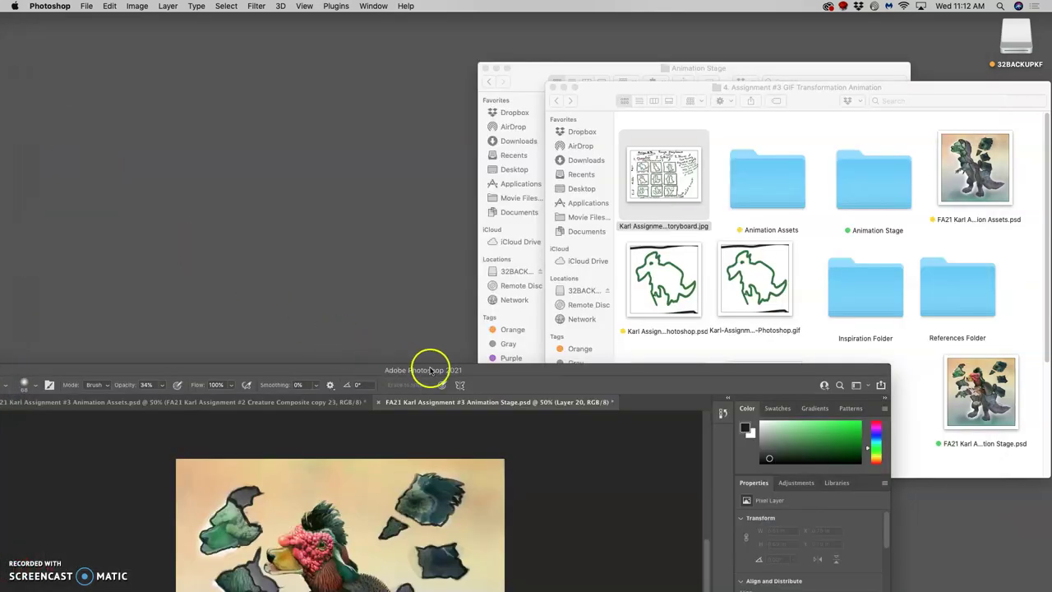
{"action": "left_click_drag", "start_coordinate": [429, 365], "coordinate": [498, 109]}
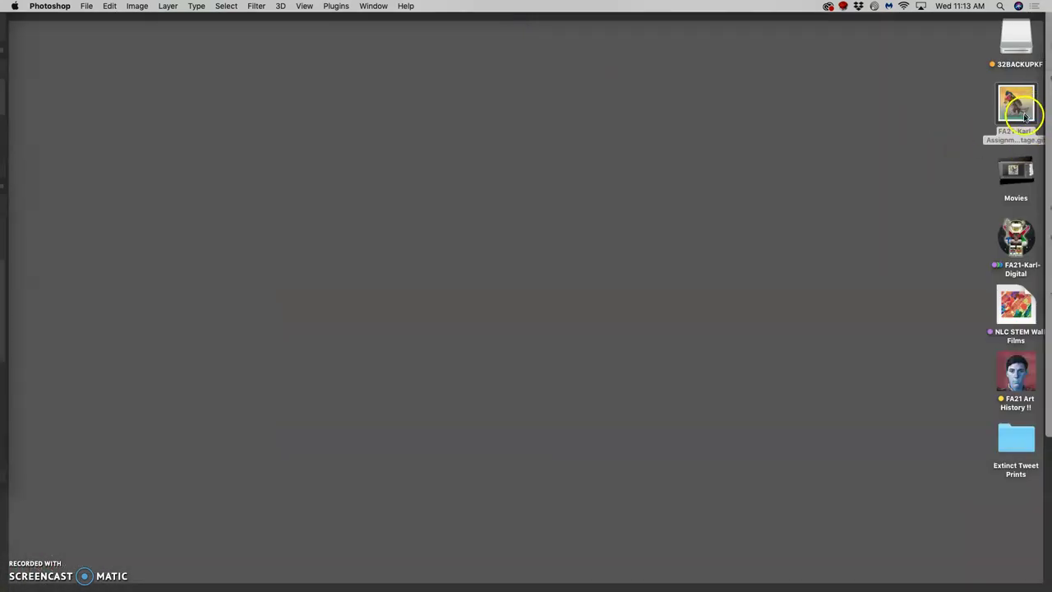
Step: Open the exported GIF from the desktop in Firefox (64.0.2) and bring up the Firefox window
{"action": "right_click", "coordinate": [1017, 122]}
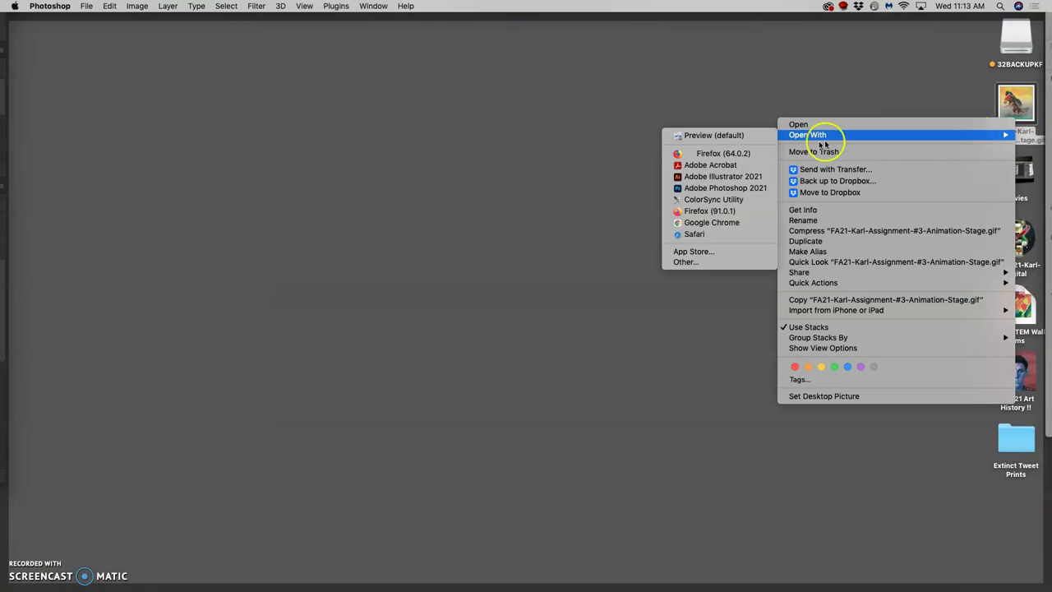
{"action": "mouse_move", "coordinate": [804, 138]}
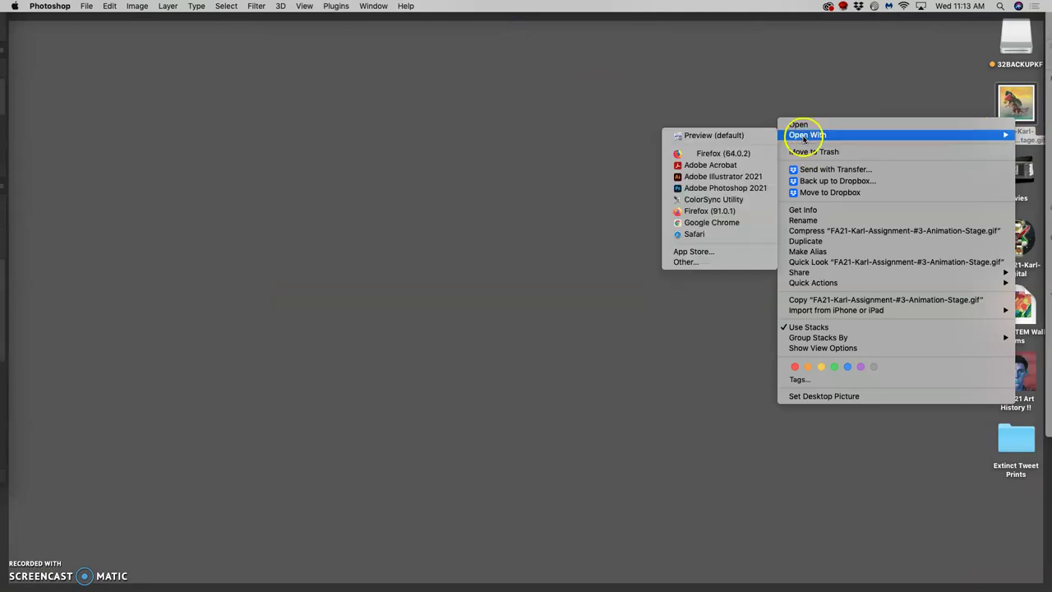
{"action": "left_click", "coordinate": [742, 154]}
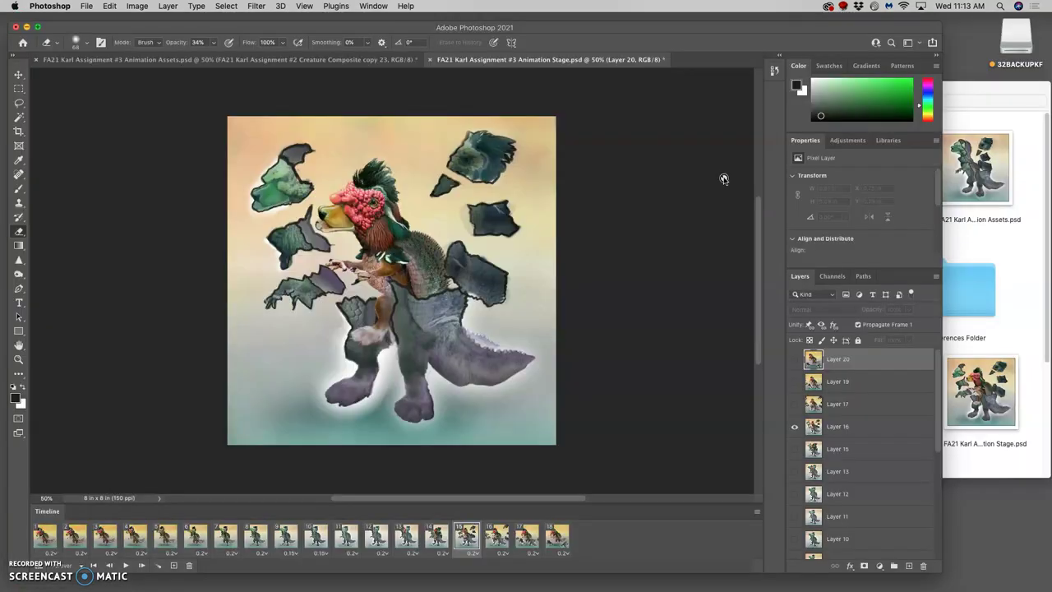
{"action": "double_click", "coordinate": [970, 86]}
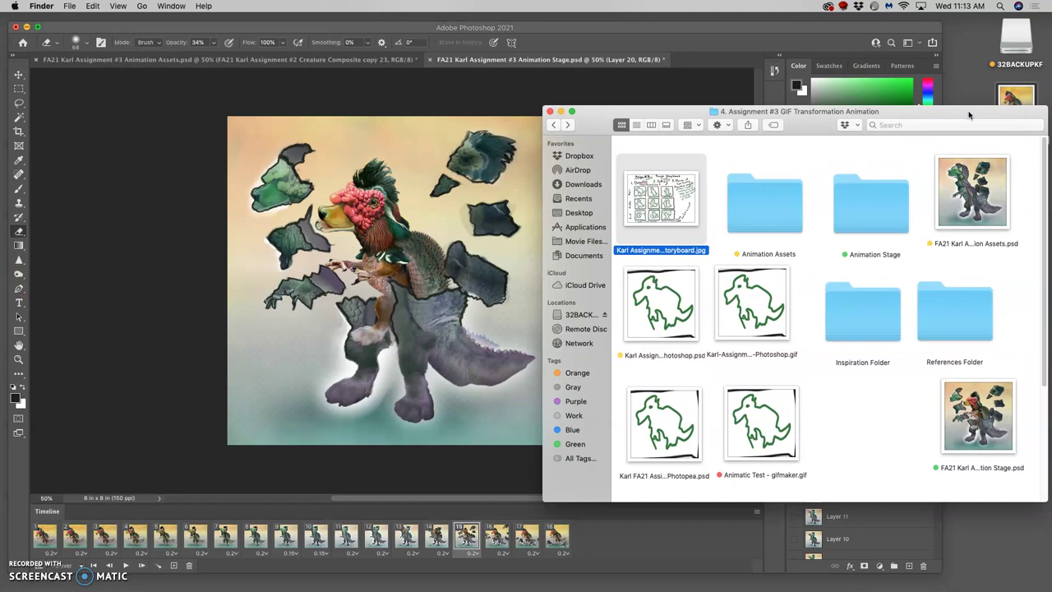
{"action": "mouse_move", "coordinate": [10, 477]}
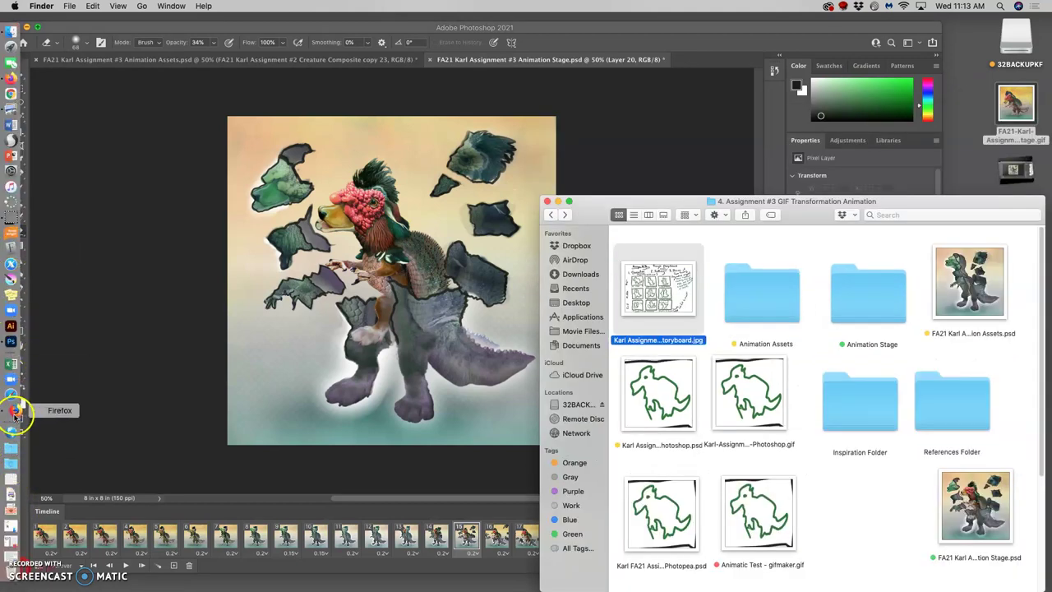
{"action": "left_click", "coordinate": [195, 359]}
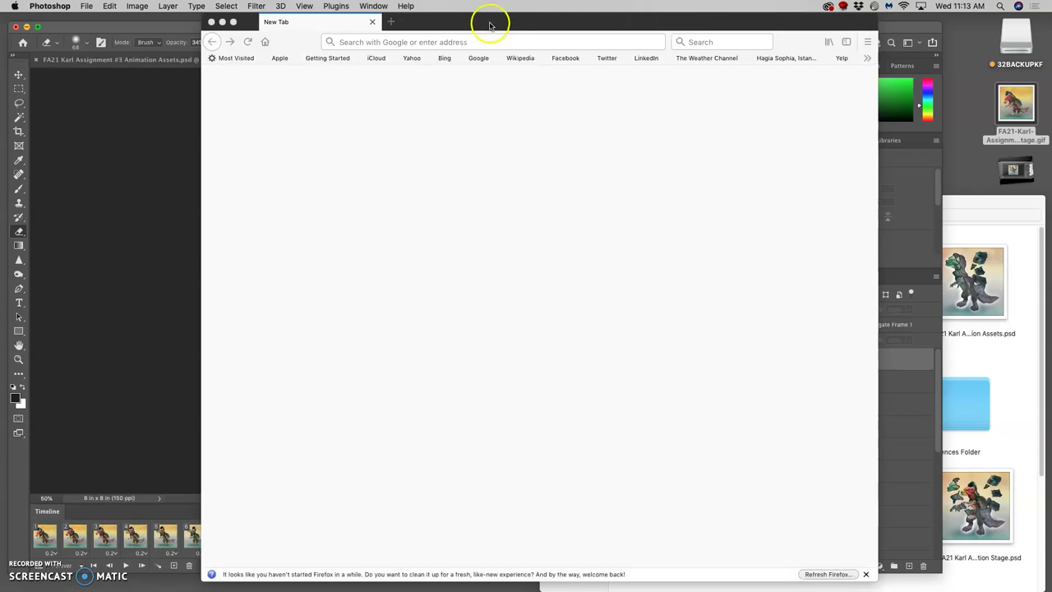
Step: Switch back to Photoshop and dismiss the alert about erasing on the hidden layer
{"action": "left_click", "coordinate": [194, 191]}
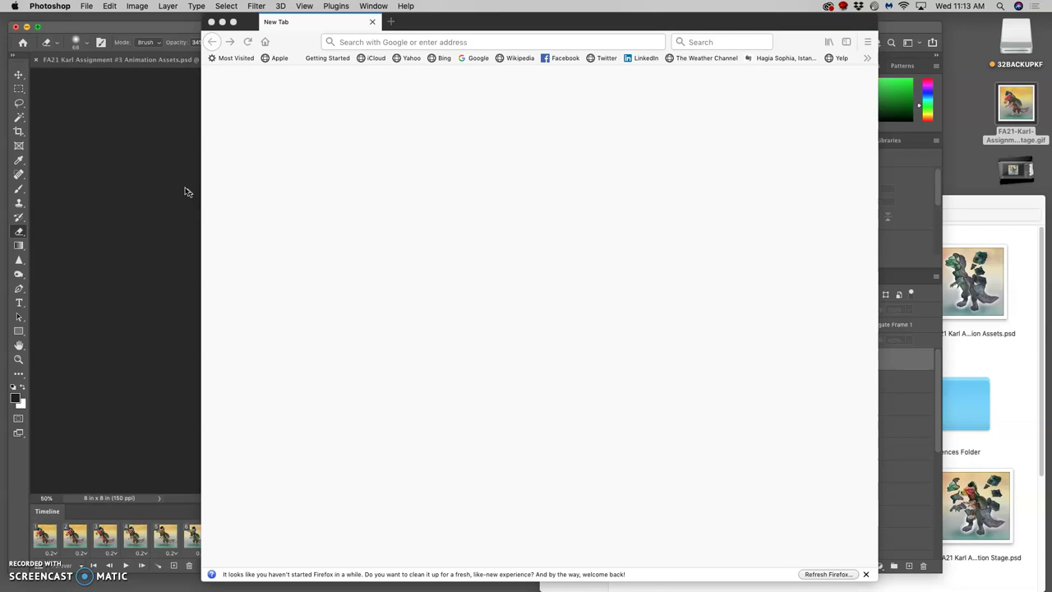
{"action": "left_click", "coordinate": [381, 141]}
{"action": "left_click", "coordinate": [148, 47]}
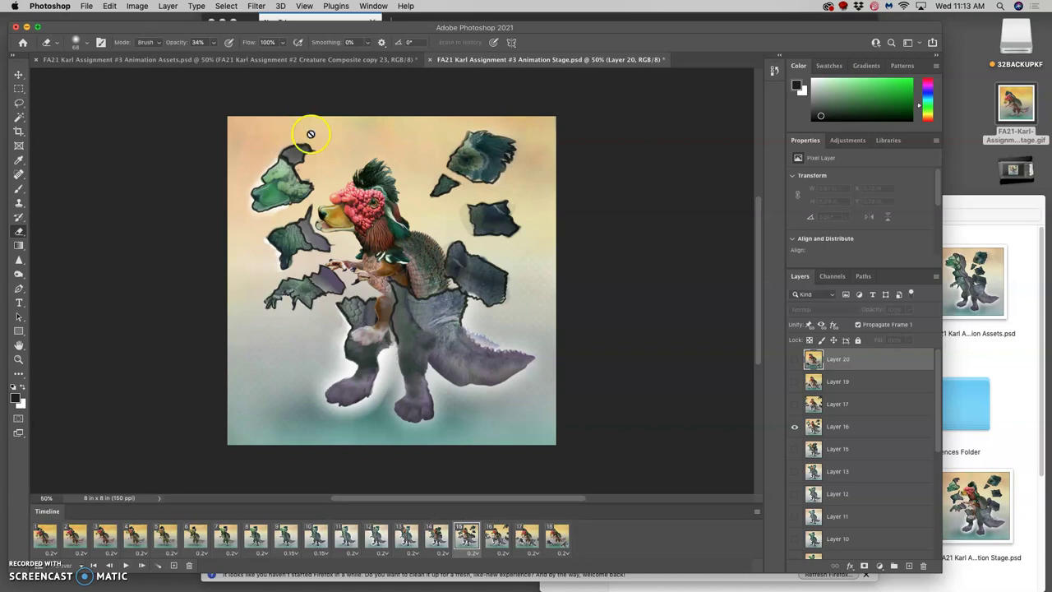
{"action": "left_click", "coordinate": [247, 82]}
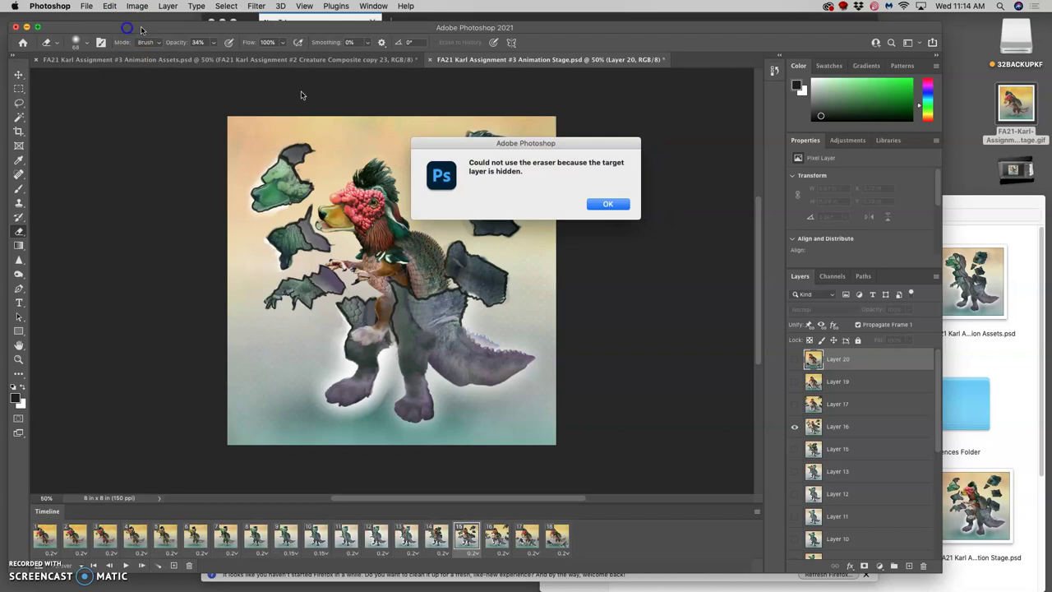
{"action": "left_click", "coordinate": [608, 204]}
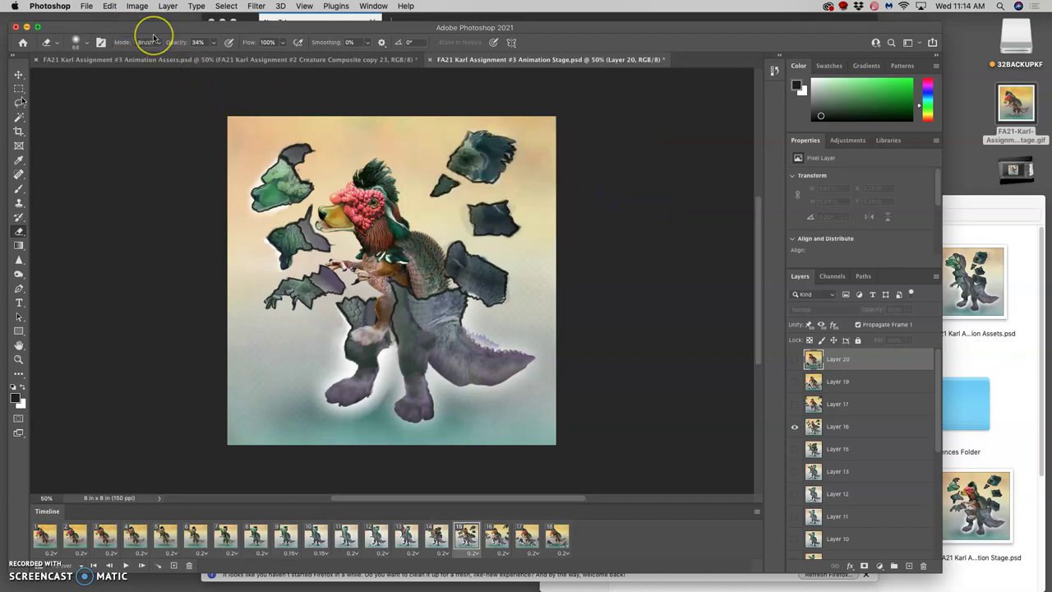
Step: Show the rulers and place guides along all four edges of the 8 in x 8 in canvas
{"action": "key", "text": "l"}
{"action": "key", "text": "super+r"}
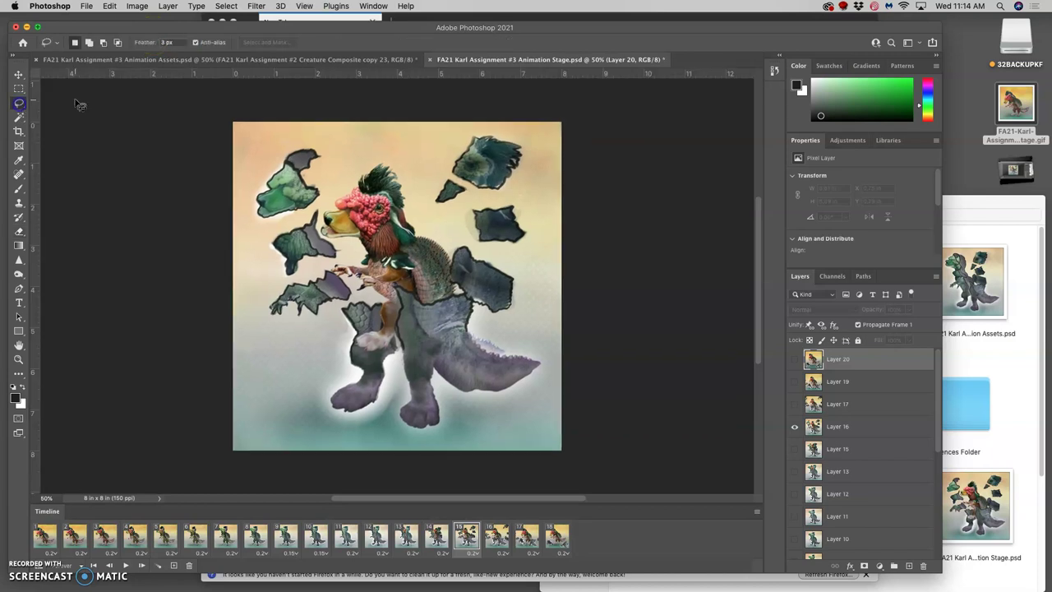
{"action": "left_click", "coordinate": [23, 76]}
{"action": "left_click_drag", "start_coordinate": [72, 76], "coordinate": [388, 121]}
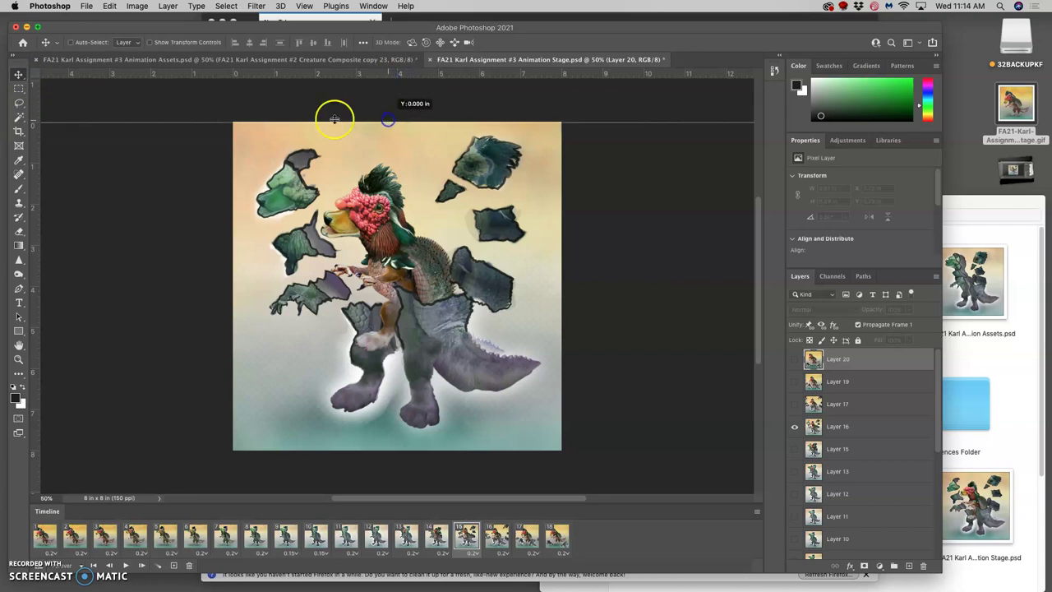
{"action": "left_click_drag", "start_coordinate": [36, 171], "coordinate": [232, 176]}
{"action": "left_click_drag", "start_coordinate": [35, 179], "coordinate": [558, 194]}
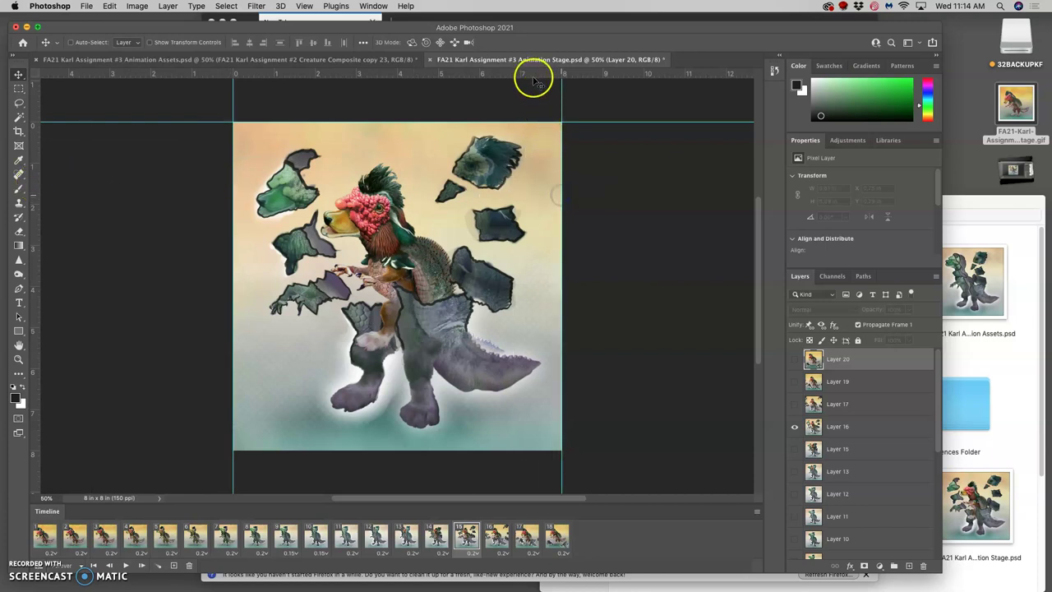
{"action": "left_click_drag", "start_coordinate": [536, 272], "coordinate": [544, 445]}
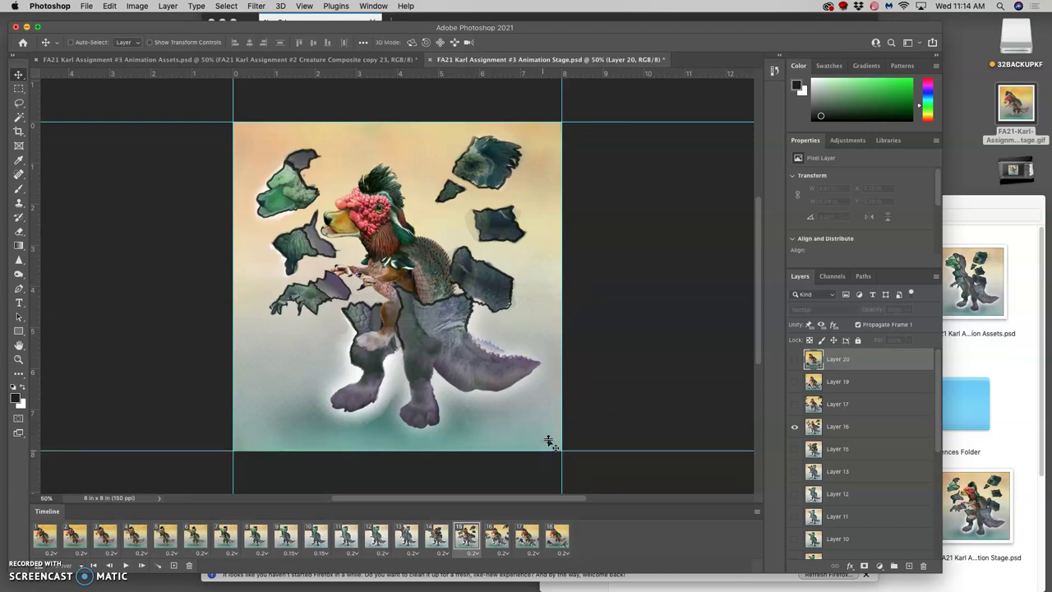
Step: In frame 15, make Layer 17 visible above Layer 16 and lower its opacity to 59%
{"action": "mouse_move", "coordinate": [449, 333]}
{"action": "left_mouse_down"}
{"action": "mouse_move", "coordinate": [398, 337]}
{"action": "mouse_move", "coordinate": [817, 410]}
{"action": "mouse_move", "coordinate": [852, 375]}
{"action": "mouse_move", "coordinate": [852, 360]}
{"action": "mouse_move", "coordinate": [874, 375]}
{"action": "mouse_move", "coordinate": [571, 512]}
{"action": "mouse_move", "coordinate": [490, 534]}
{"action": "left_mouse_up"}
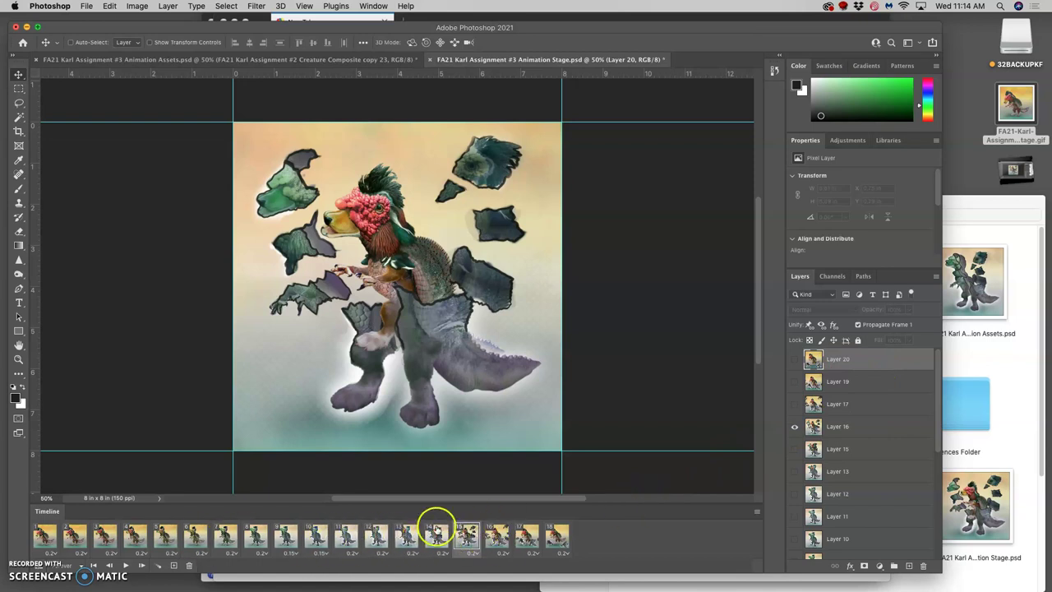
{"action": "left_click", "coordinate": [795, 405]}
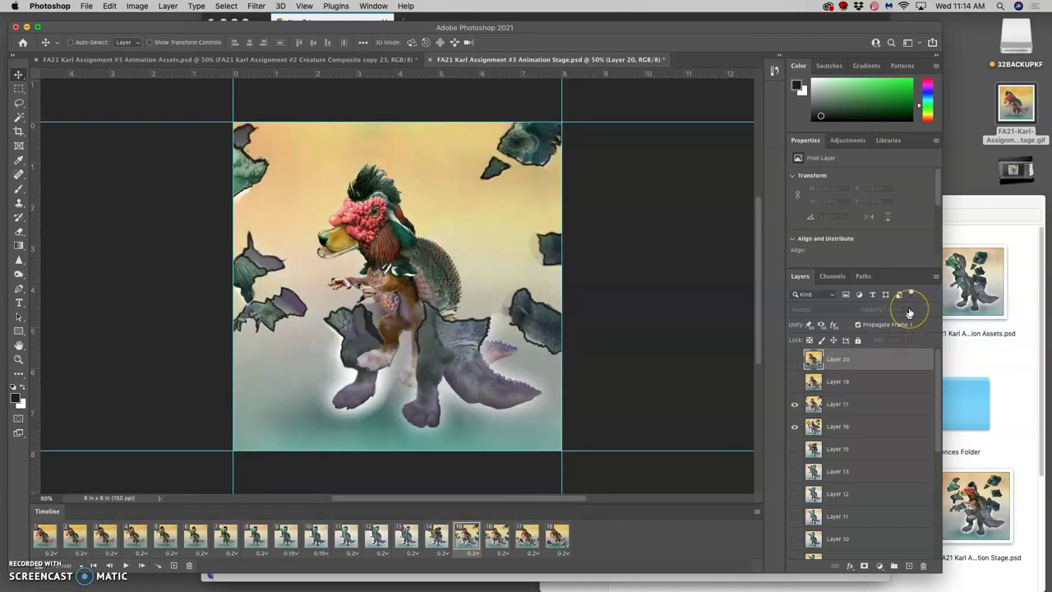
{"action": "left_click", "coordinate": [909, 311]}
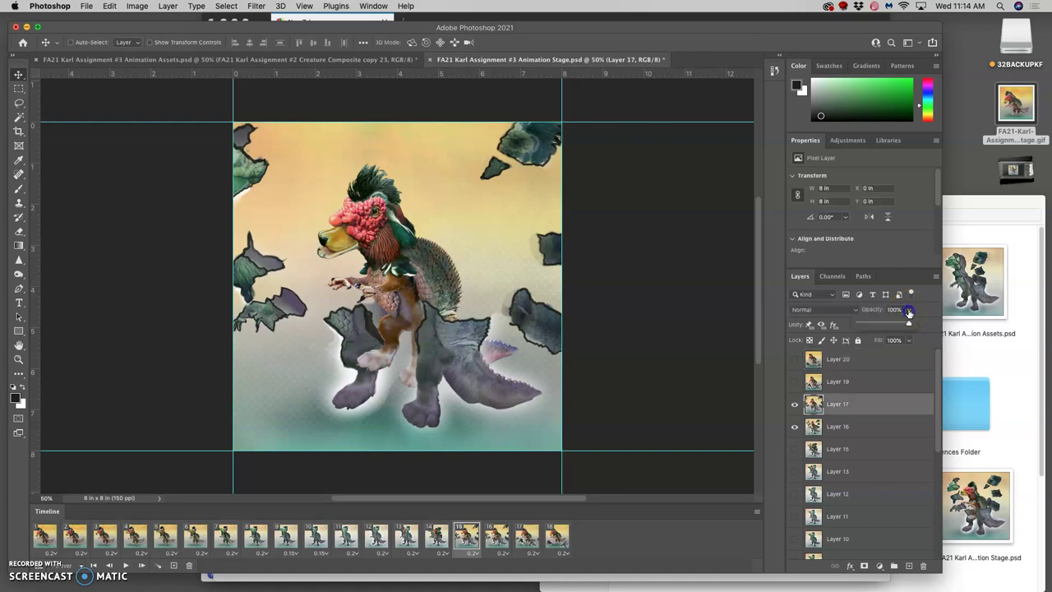
{"action": "left_click_drag", "start_coordinate": [909, 319], "coordinate": [888, 326]}
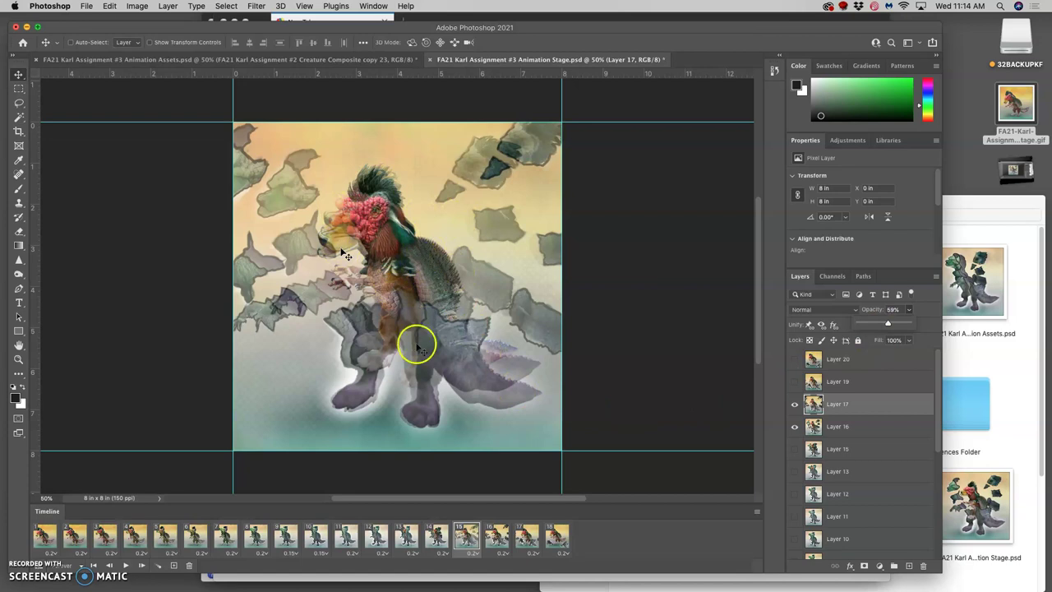
Step: Review the blended frame 15 against its neighbours and play the animation in the timeline
{"action": "left_click", "coordinate": [463, 538]}
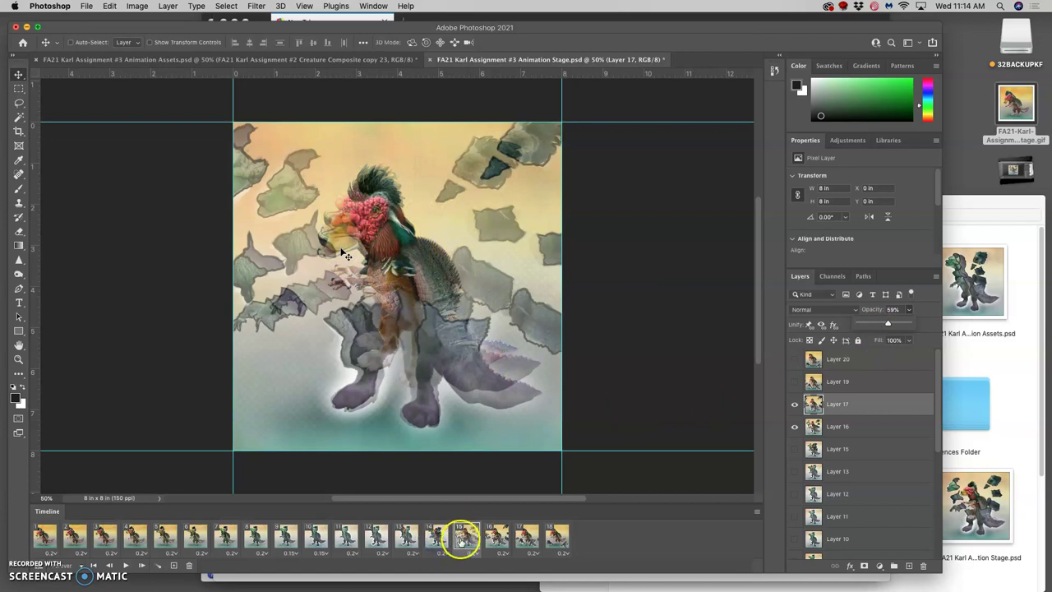
{"action": "left_click", "coordinate": [494, 538]}
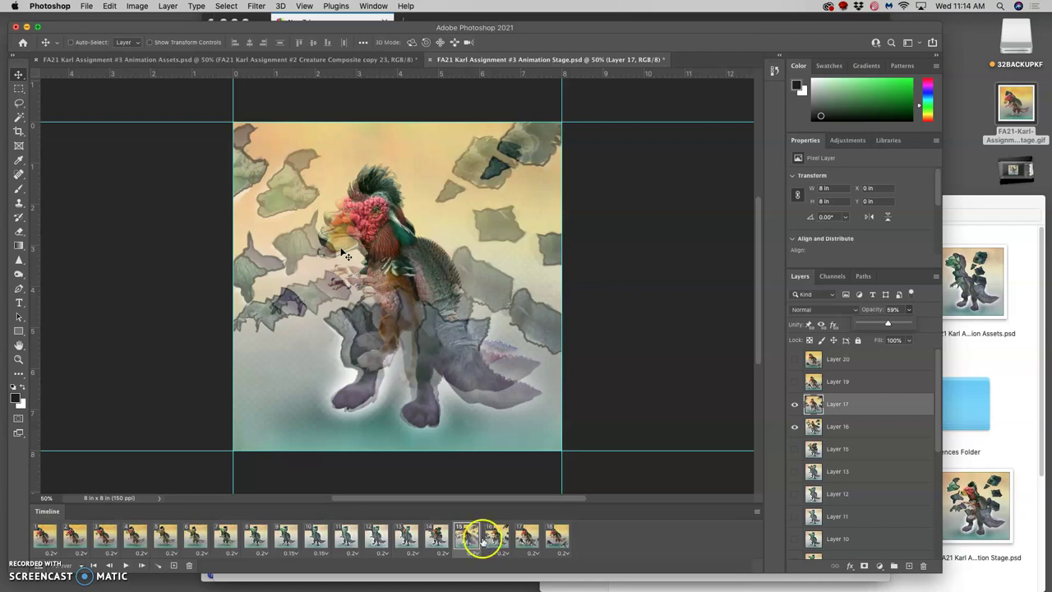
{"action": "left_click", "coordinate": [125, 565]}
{"action": "left_click", "coordinate": [154, 539]}
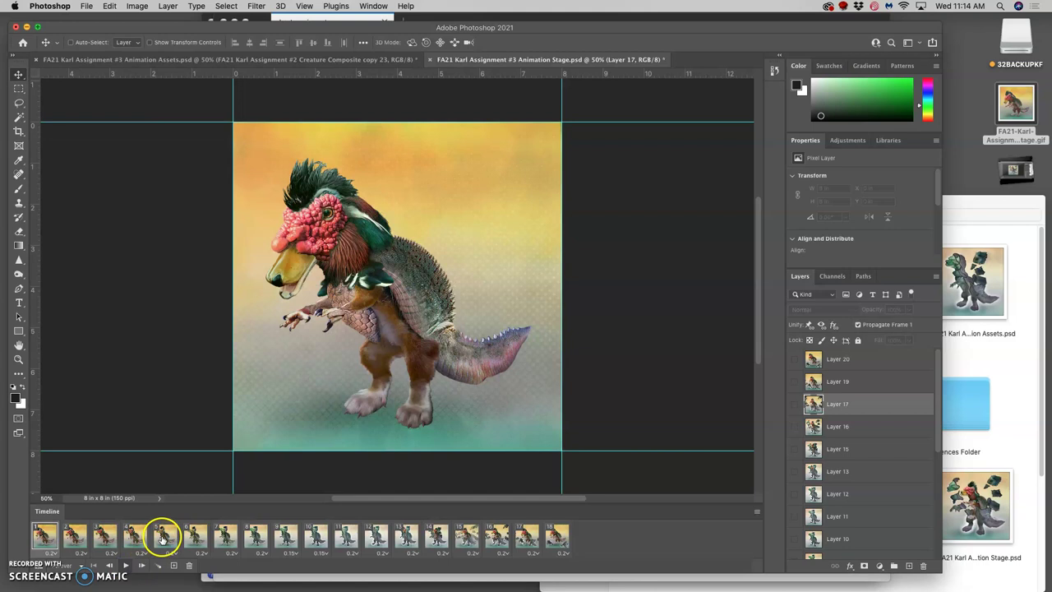
{"action": "key", "text": "space"}
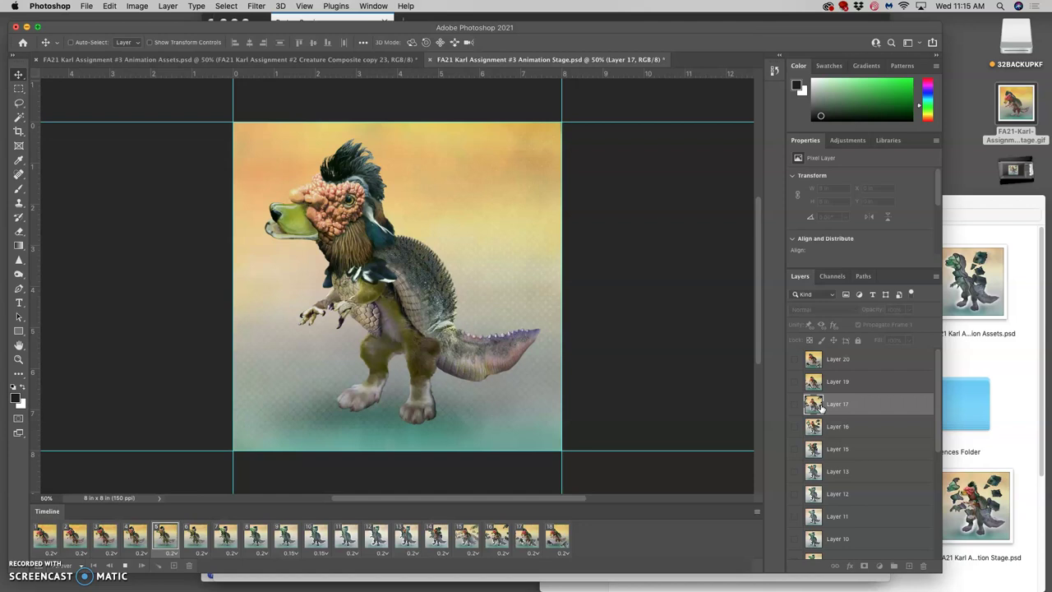
Step: In frame 15, set the opacity of Layer 17 back to 100% and hide Layer 16
{"action": "left_click", "coordinate": [466, 536]}
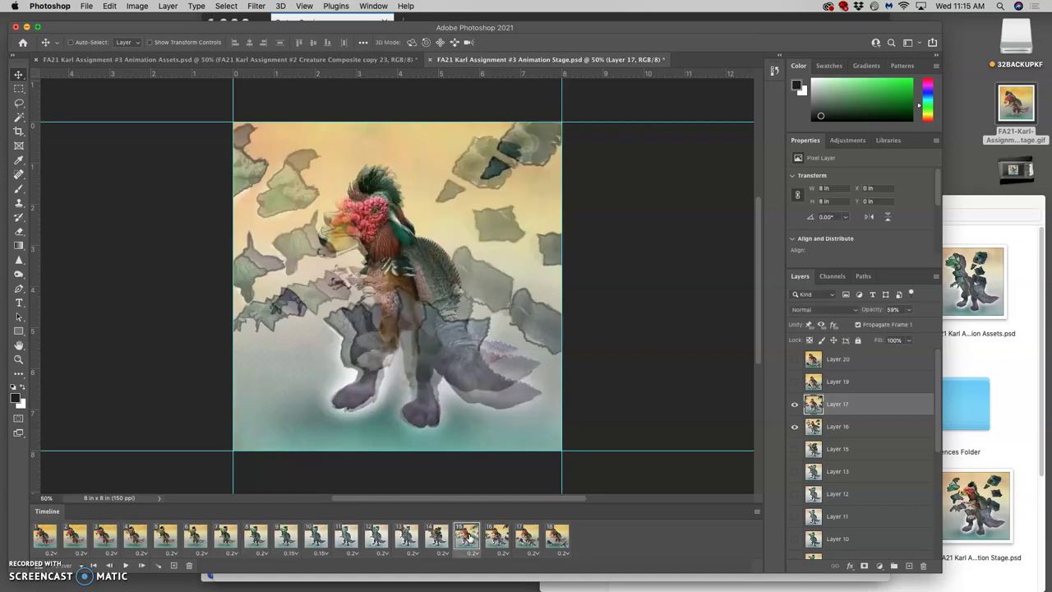
{"action": "left_click", "coordinate": [466, 536]}
{"action": "left_click", "coordinate": [795, 405]}
{"action": "left_click", "coordinate": [909, 310]}
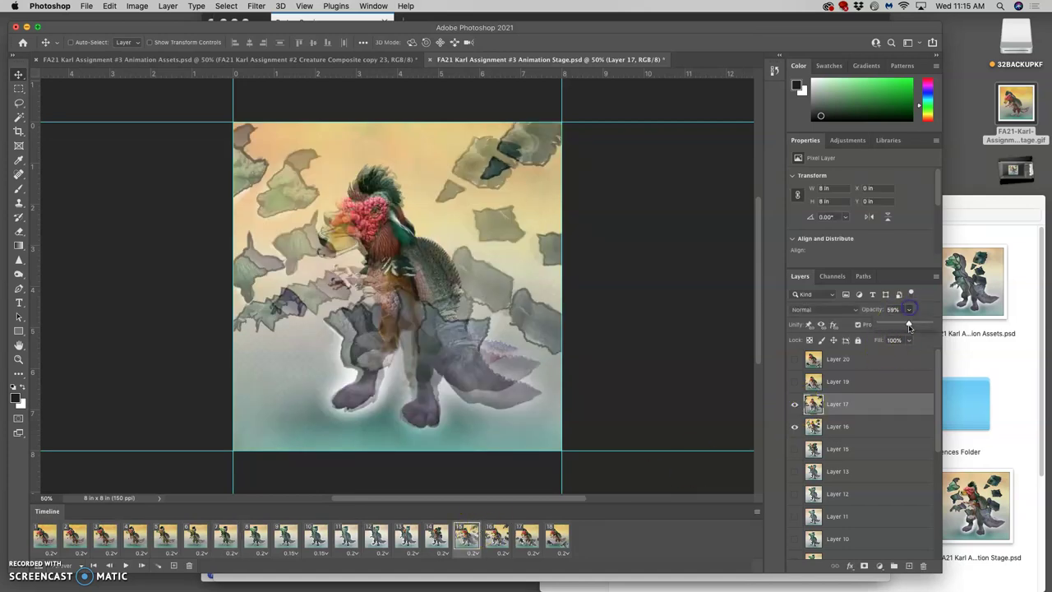
{"action": "left_click", "coordinate": [910, 324]}
{"action": "left_click_drag", "start_coordinate": [910, 325], "coordinate": [937, 325]}
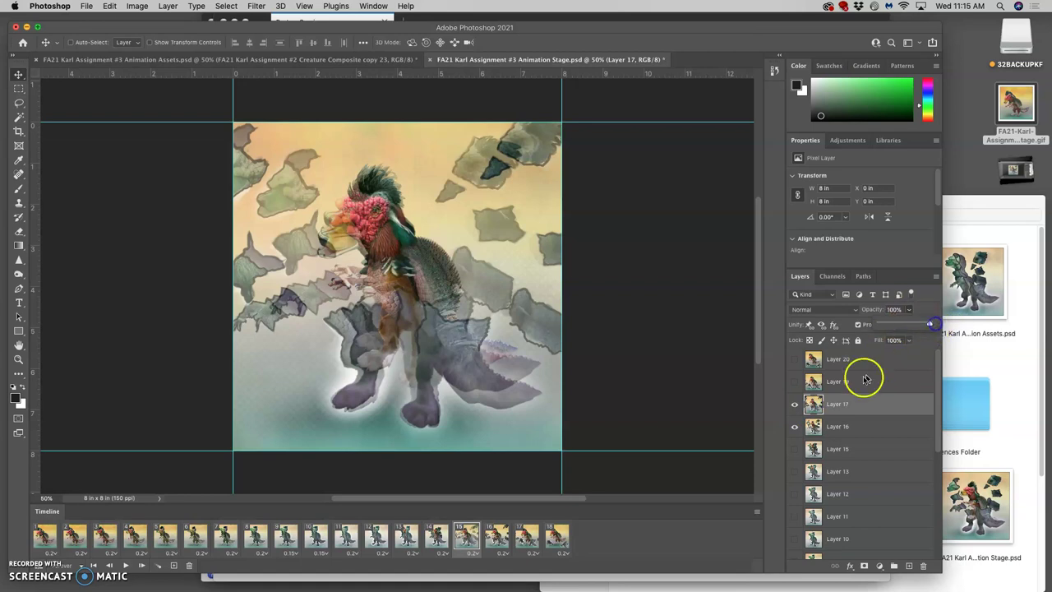
{"action": "left_click", "coordinate": [794, 427]}
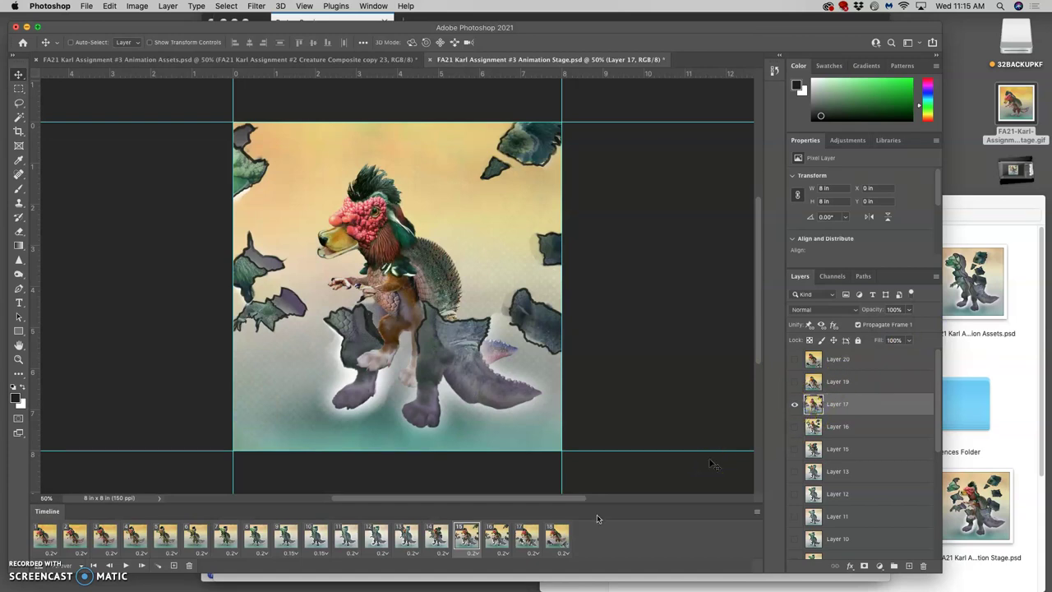
Step: Make frame 15 show Layer 16 instead of Layer 17 and compare it with frames 14, 16 and 17
{"action": "left_click", "coordinate": [617, 505]}
{"action": "left_click", "coordinate": [517, 517]}
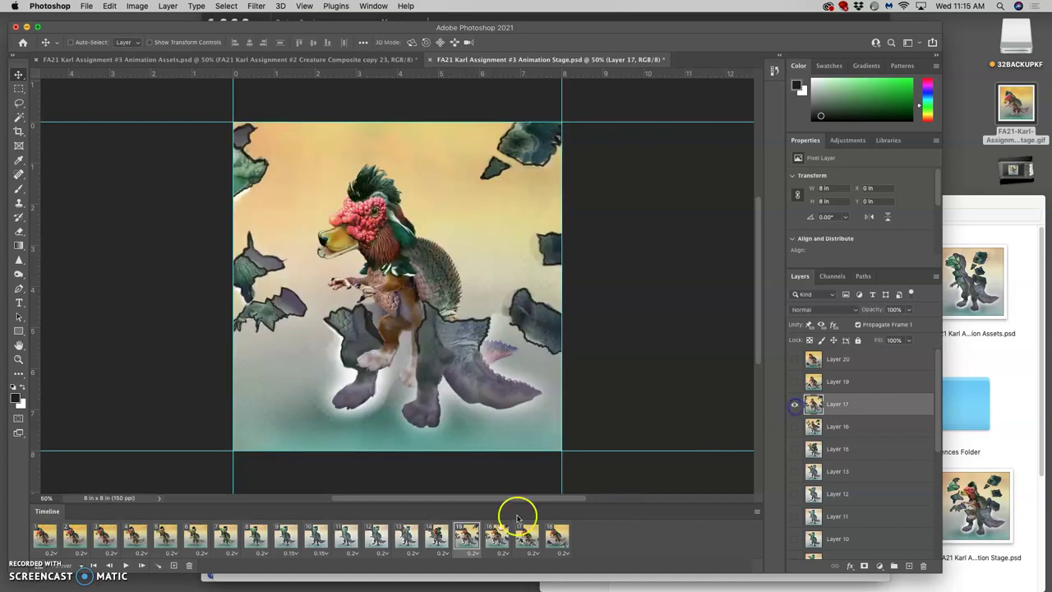
{"action": "left_click", "coordinate": [498, 526]}
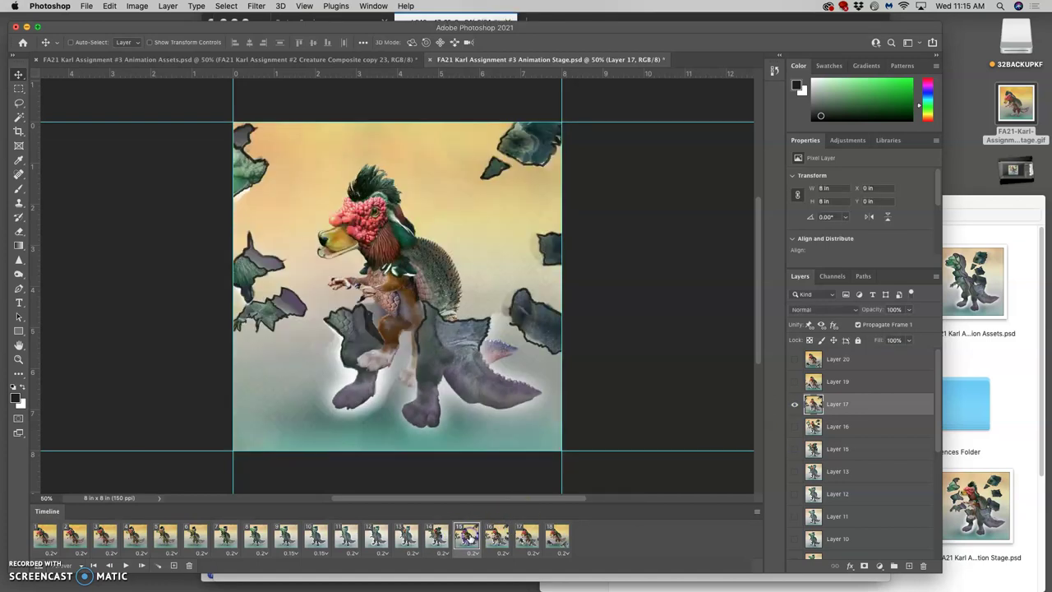
{"action": "left_click", "coordinate": [498, 536]}
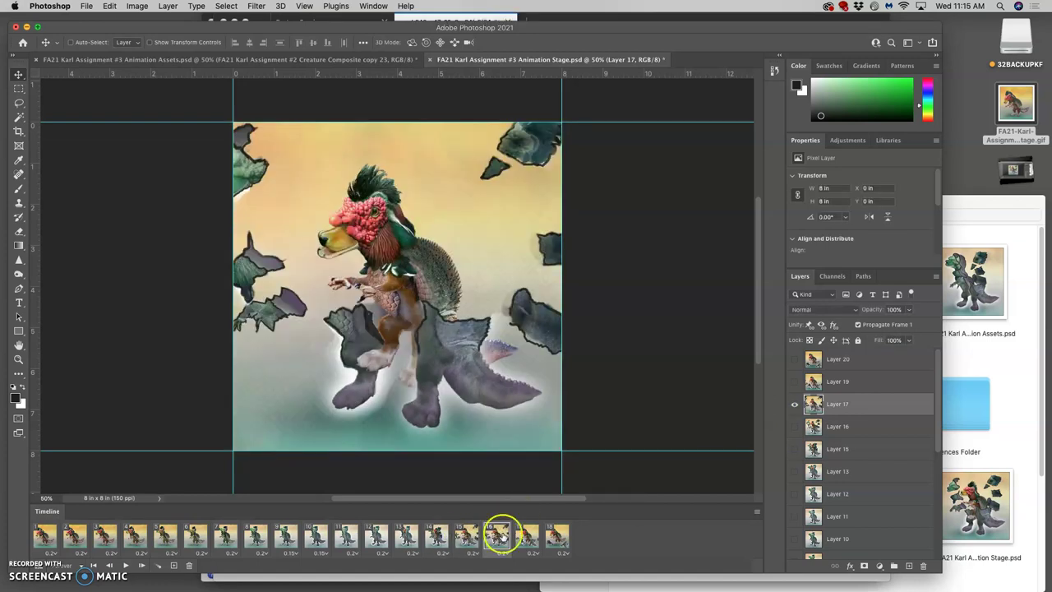
{"action": "left_click", "coordinate": [657, 480]}
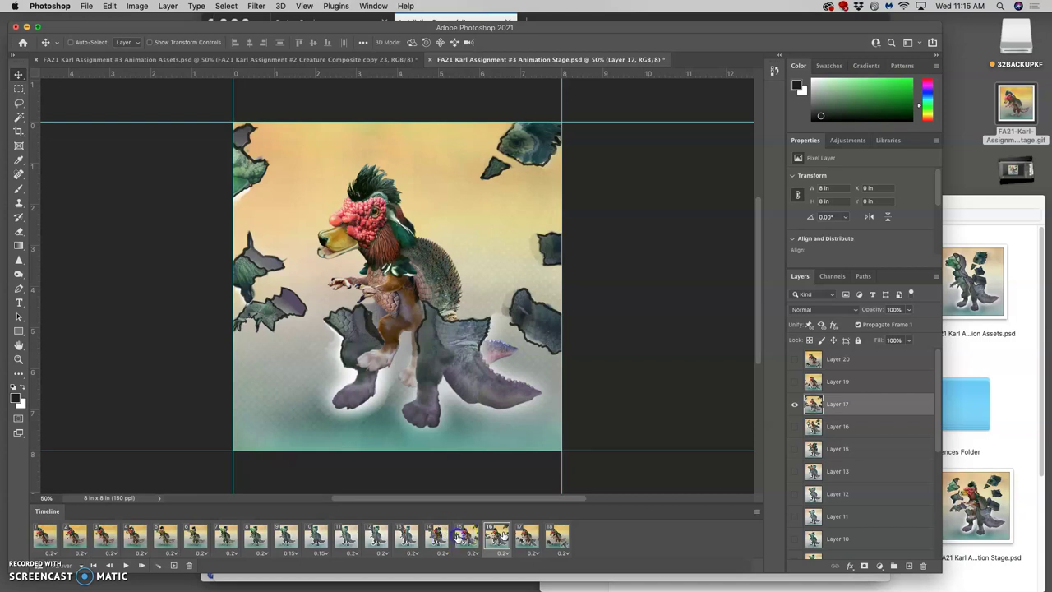
{"action": "left_click", "coordinate": [466, 535]}
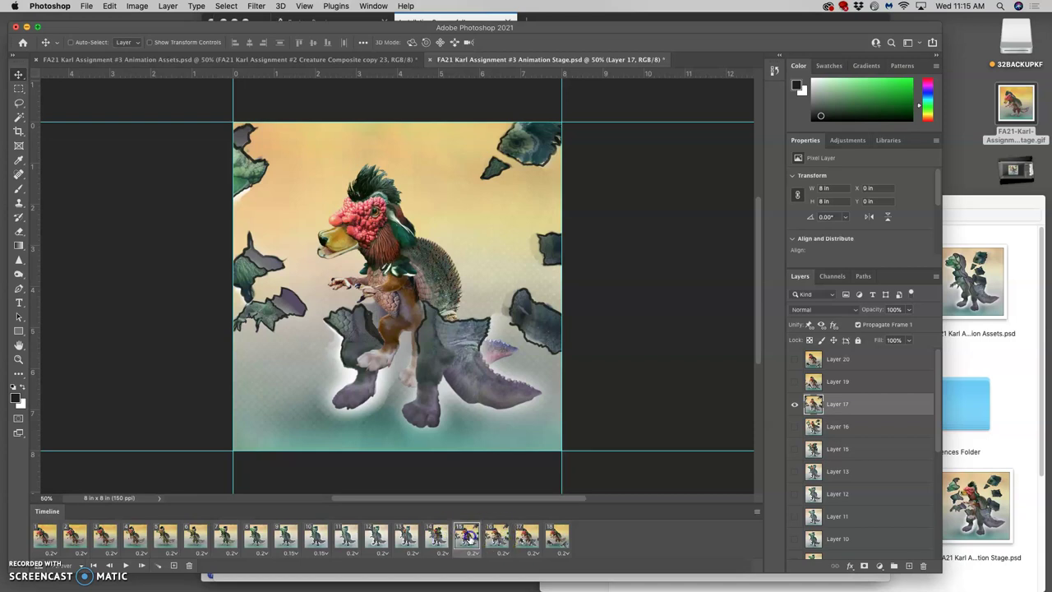
{"action": "left_click", "coordinate": [794, 407]}
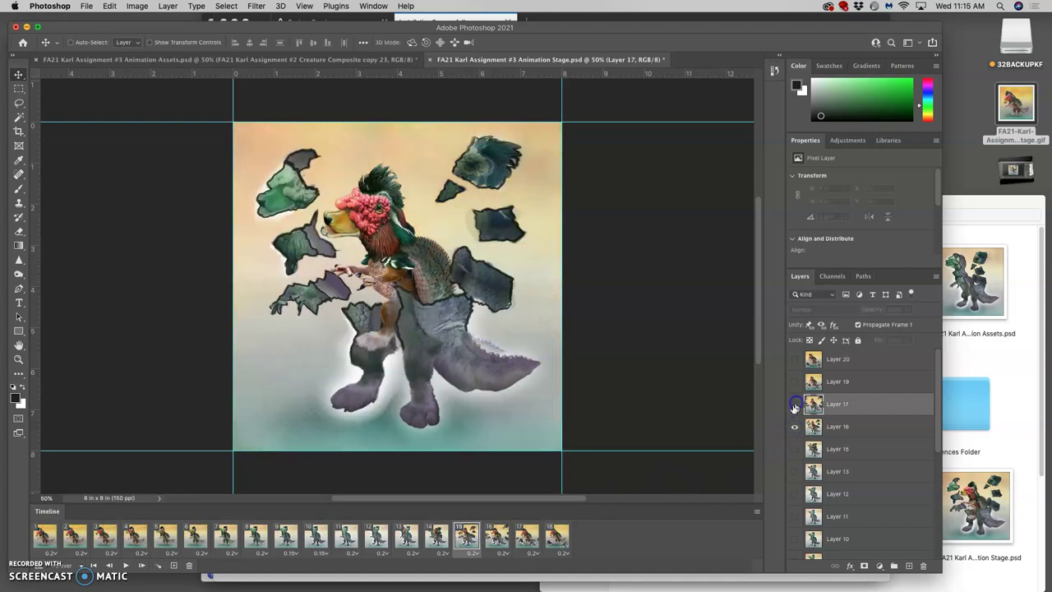
{"action": "left_click", "coordinate": [436, 535]}
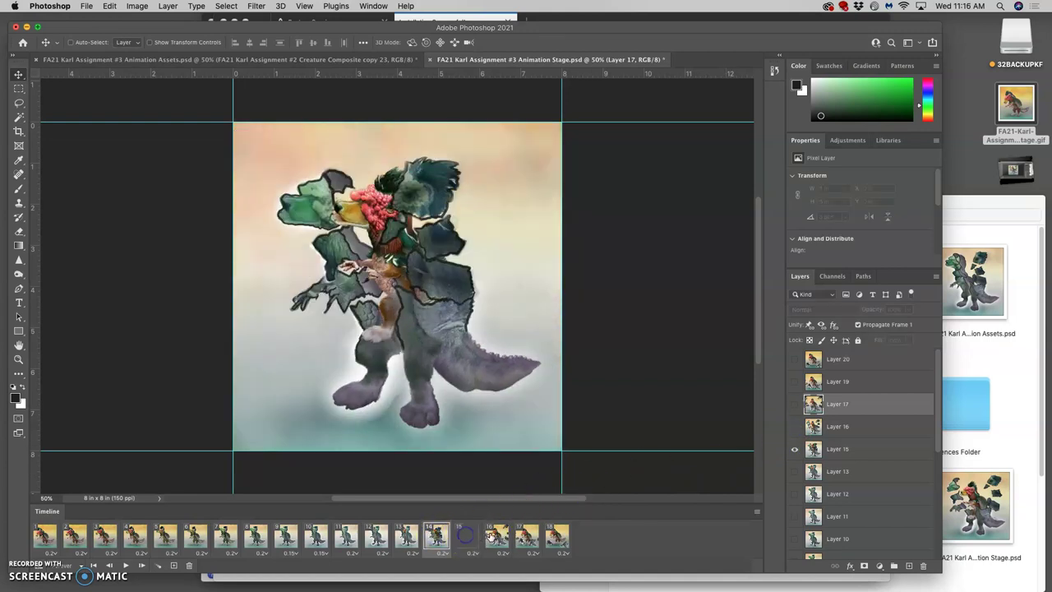
{"action": "left_click", "coordinate": [466, 536]}
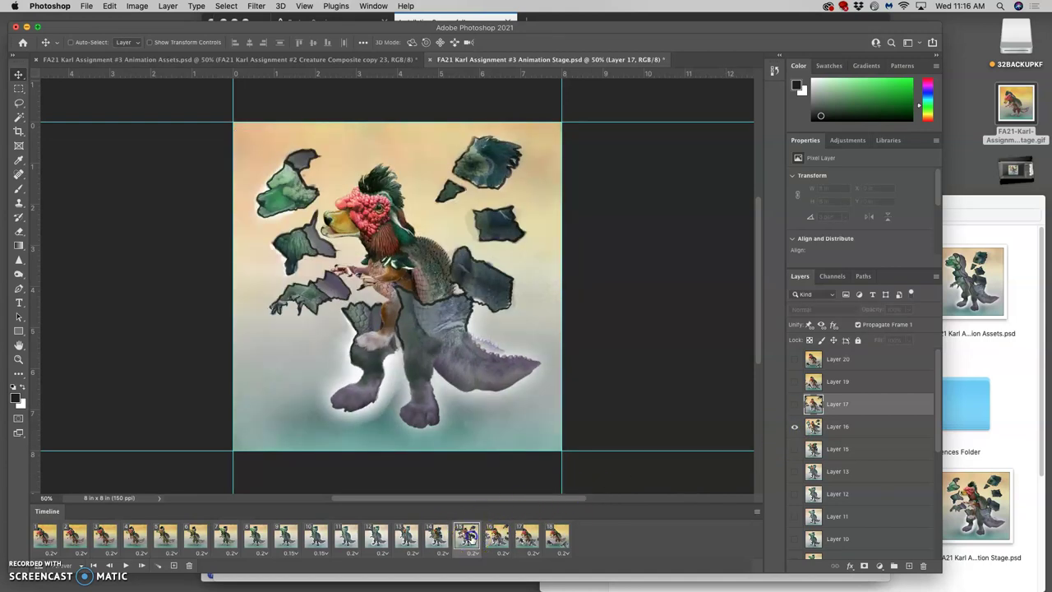
{"action": "left_click", "coordinate": [496, 535]}
{"action": "left_click", "coordinate": [527, 535]}
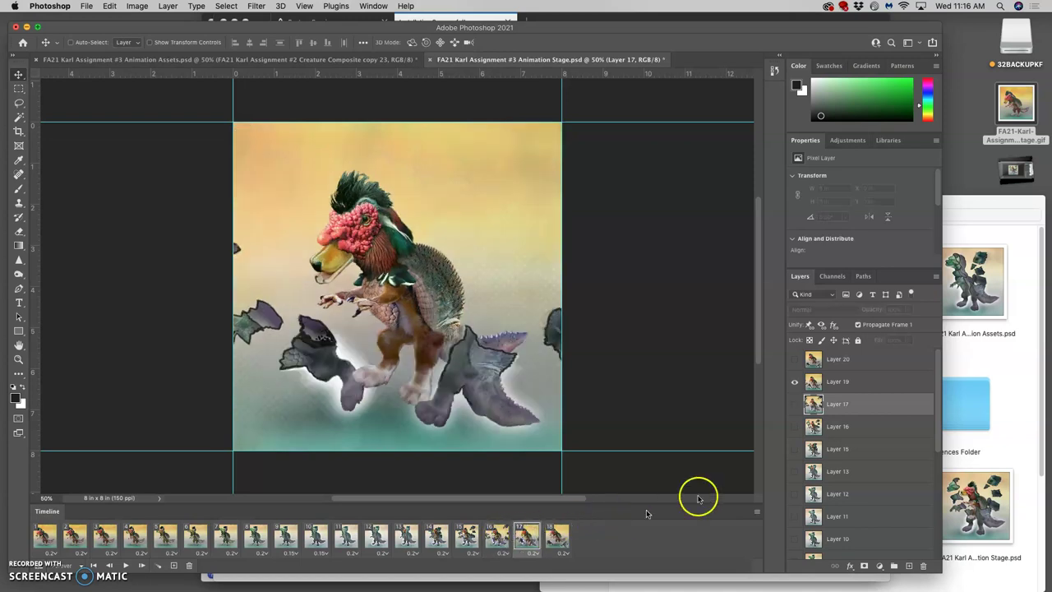
Step: Flatten all the animation frames into layers and return to Photoshop from the browser window
{"action": "left_click", "coordinate": [839, 361]}
{"action": "left_click_drag", "start_coordinate": [844, 362], "coordinate": [869, 367]}
{"action": "left_click", "coordinate": [757, 512]}
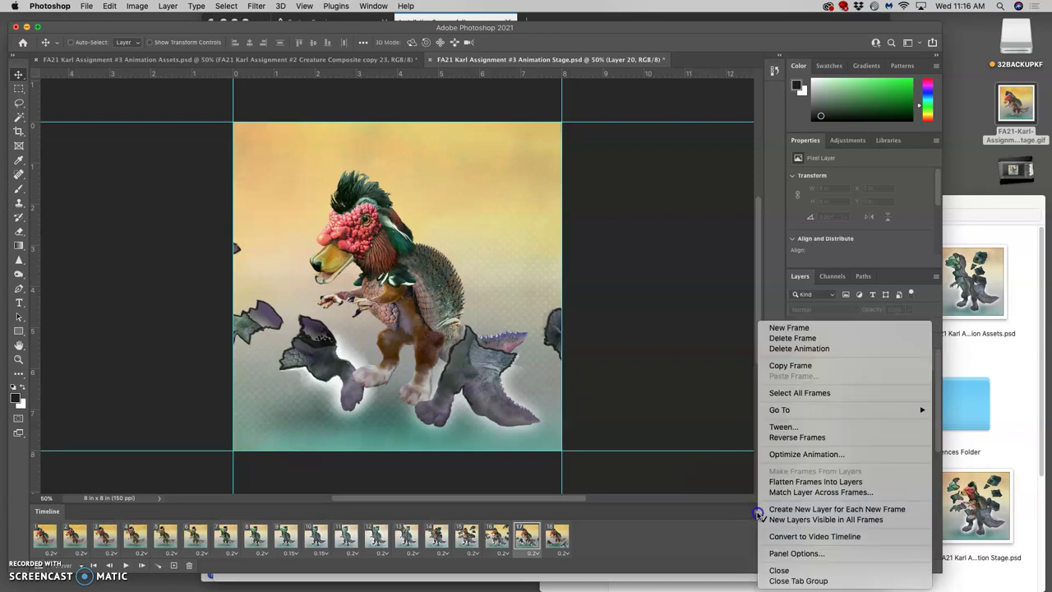
{"action": "left_click_drag", "start_coordinate": [785, 462], "coordinate": [792, 485]}
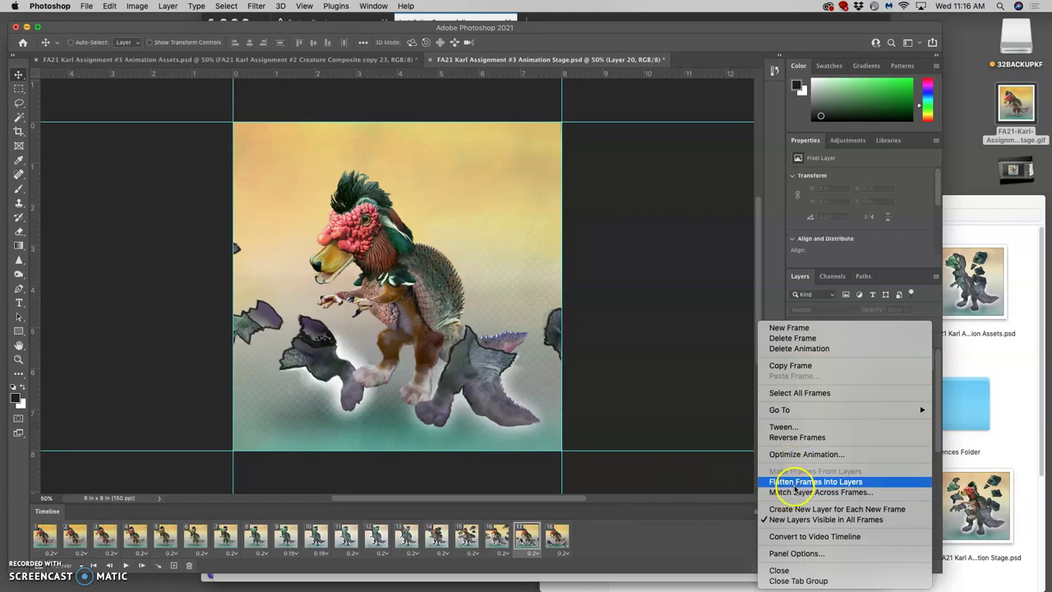
{"action": "left_click", "coordinate": [794, 483]}
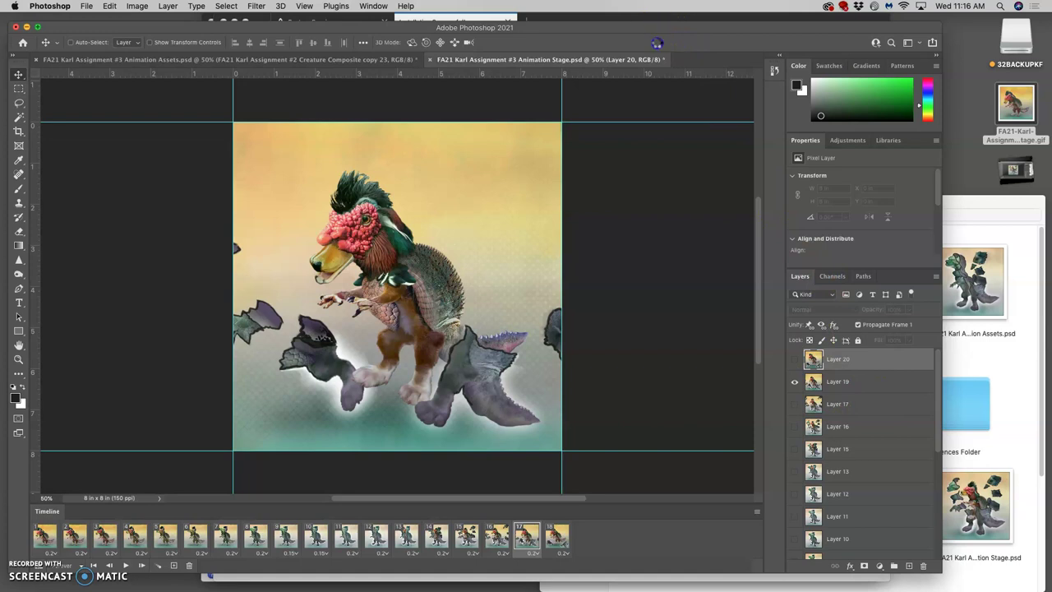
{"action": "left_click", "coordinate": [652, 17]}
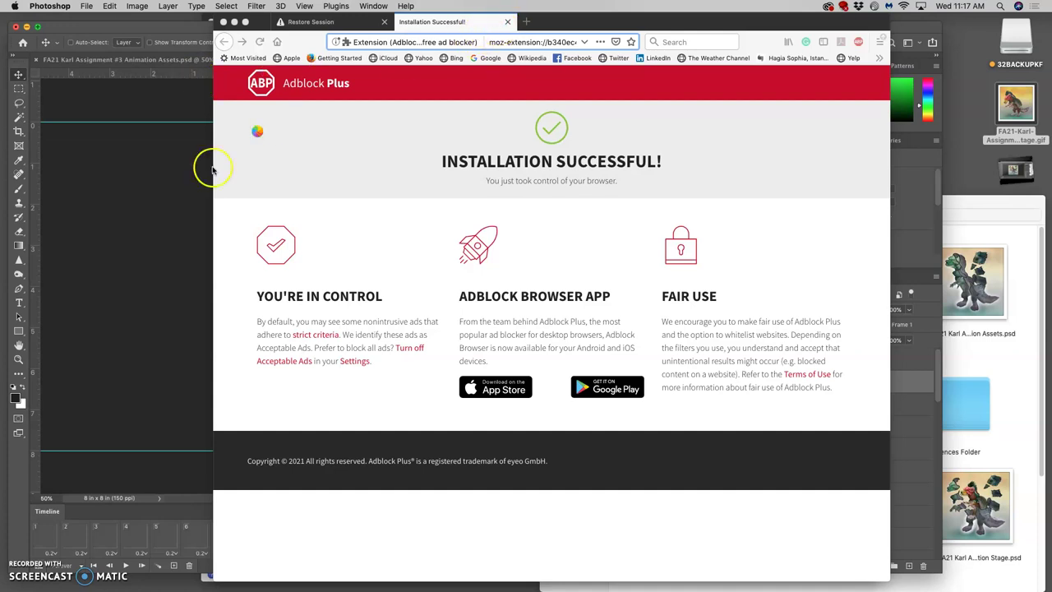
{"action": "left_click", "coordinate": [139, 225]}
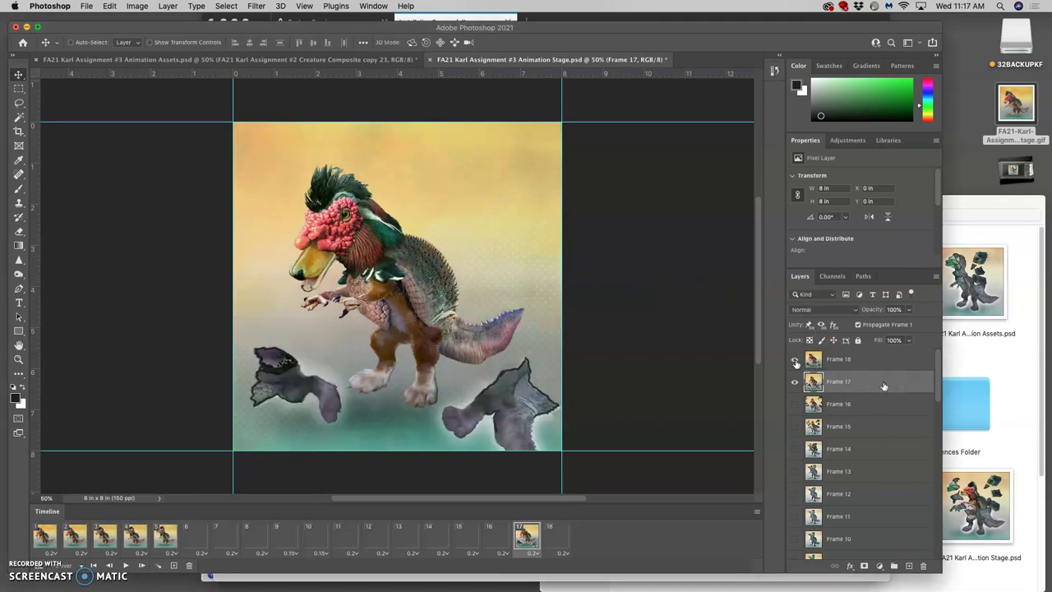
Step: Delete the original numbered layers and the Background, keeping the flattened Frame layers, and reduce the animation to a single frame
{"action": "scroll", "coordinate": [885, 403], "scroll_direction": "down", "scroll_amount": 5}
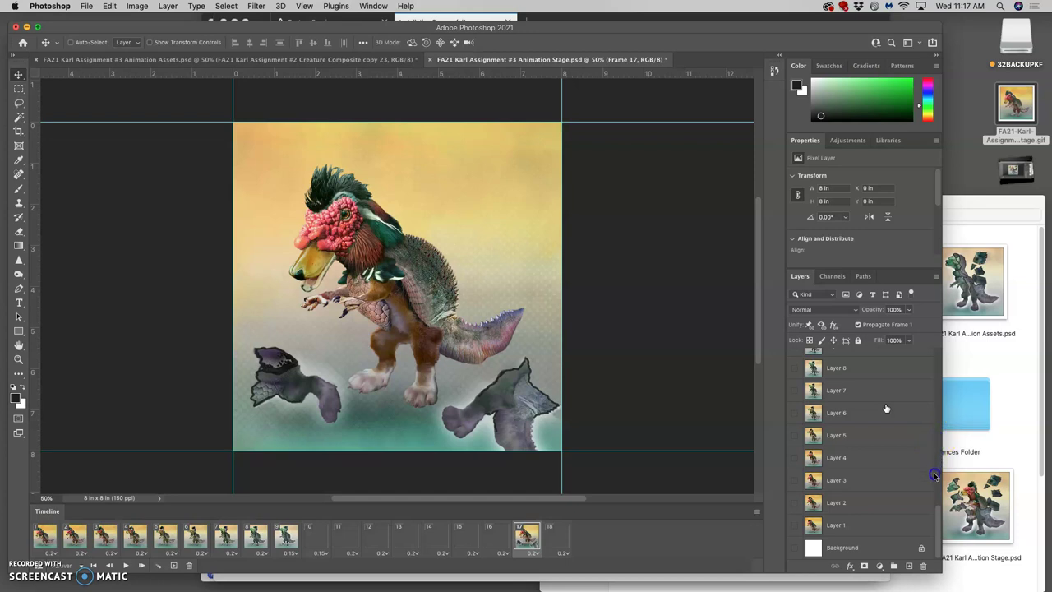
{"action": "left_click", "coordinate": [876, 547]}
{"action": "left_click_drag", "start_coordinate": [887, 517], "coordinate": [190, 564]}
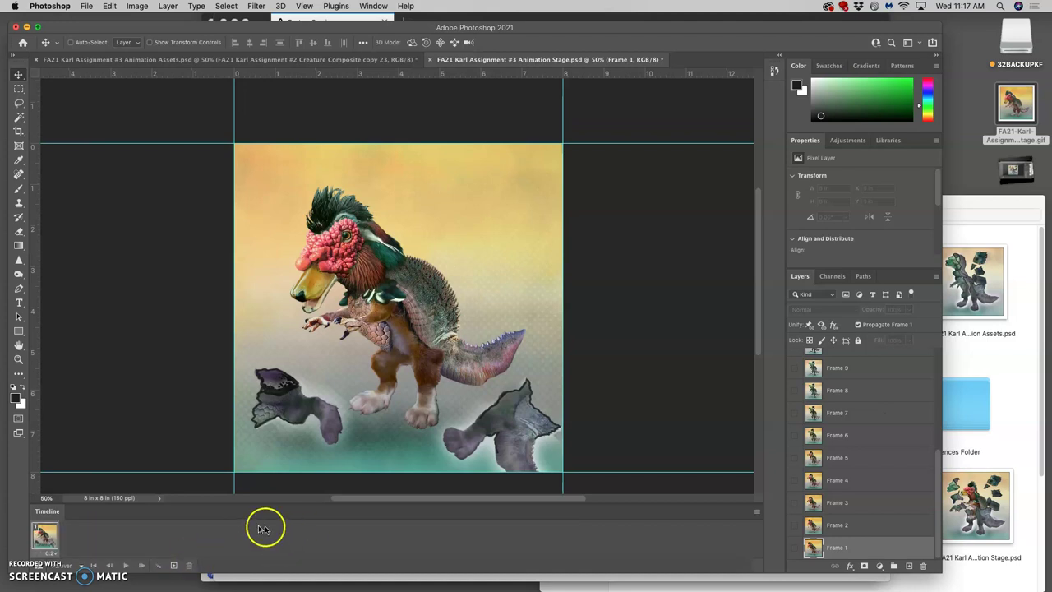
Step: Hide the Timeline to make more room for the canvas and layer list
{"action": "left_click", "coordinate": [374, 6]}
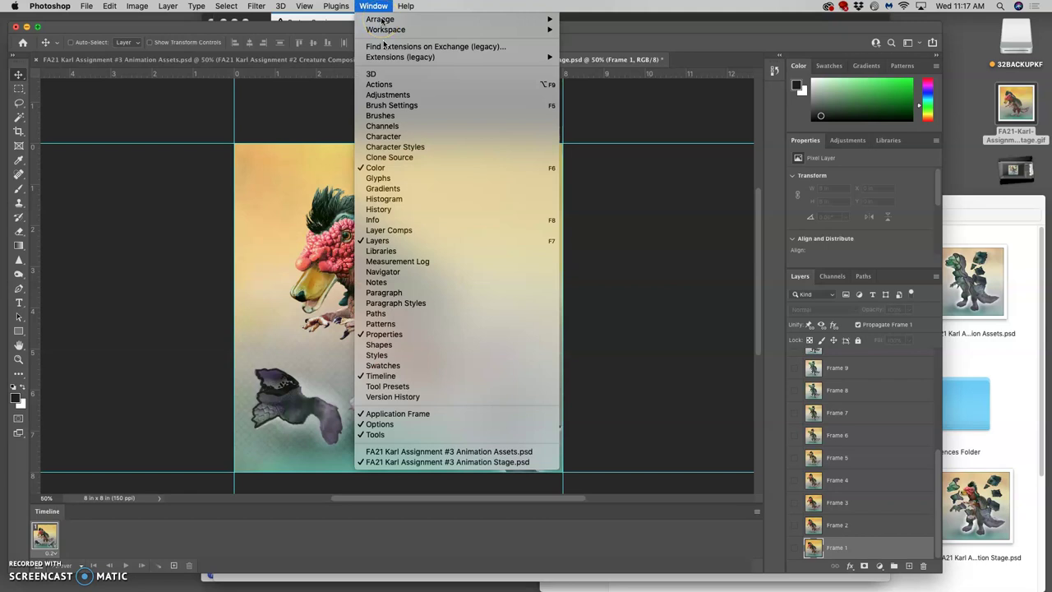
{"action": "left_click", "coordinate": [381, 376]}
{"action": "left_click", "coordinate": [734, 401]}
Step: Hide the Frame 18 layer and make only the Frame 1 layer visible
{"action": "left_click", "coordinate": [850, 436]}
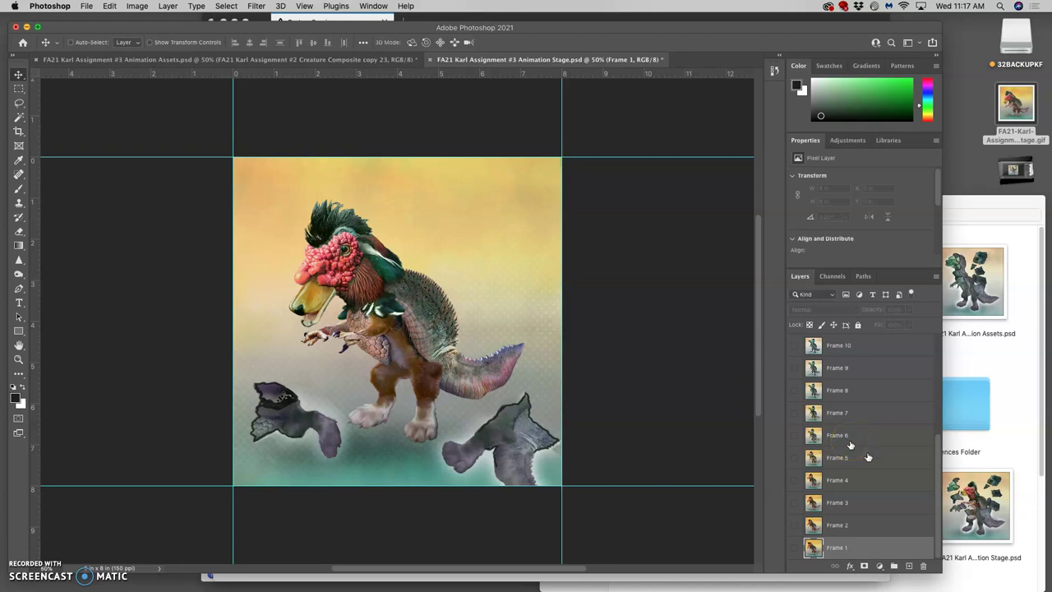
{"action": "left_click", "coordinate": [862, 442]}
{"action": "left_click", "coordinate": [857, 438]}
{"action": "scroll", "coordinate": [857, 438], "scroll_direction": "up", "scroll_amount": 5}
{"action": "left_click", "coordinate": [856, 398]}
{"action": "left_click", "coordinate": [818, 493]}
{"action": "left_click", "coordinate": [818, 494]}
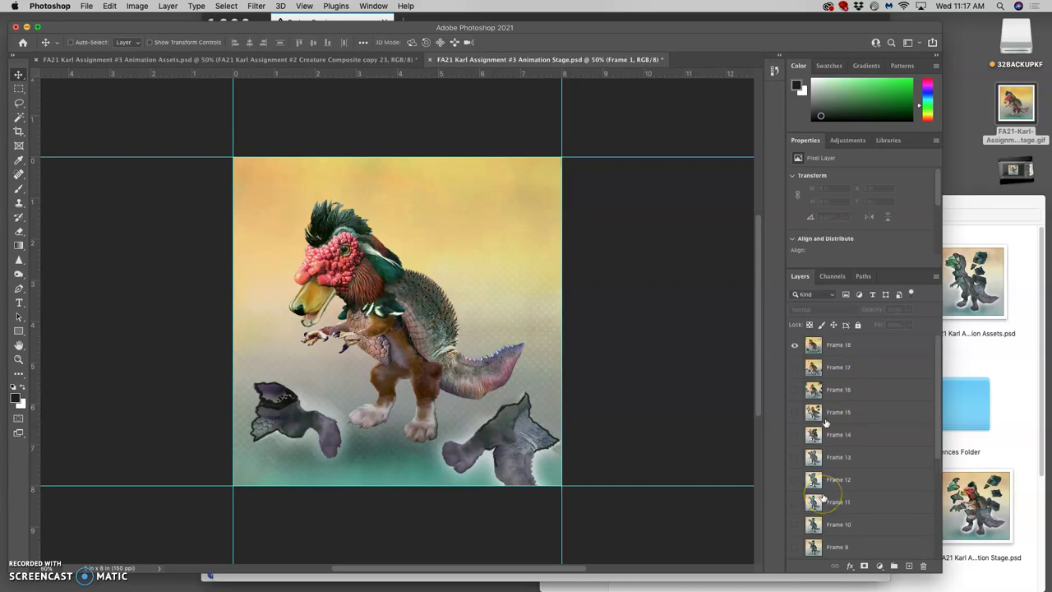
{"action": "left_click", "coordinate": [795, 367]}
{"action": "left_click", "coordinate": [795, 367], "text": "alt"}
{"action": "left_click", "coordinate": [795, 366]}
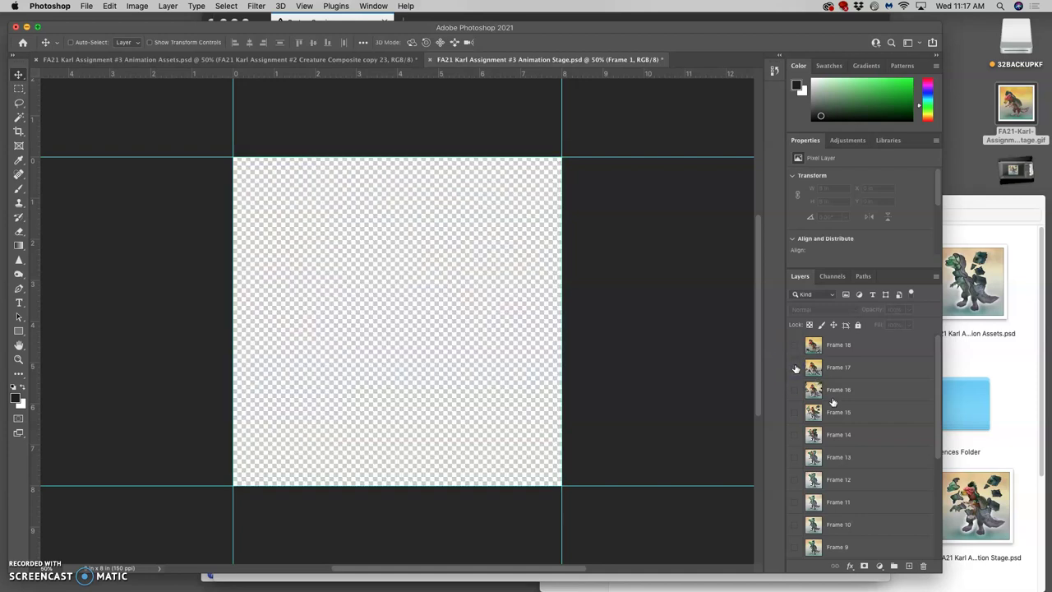
{"action": "scroll", "coordinate": [911, 453], "scroll_direction": "down", "scroll_amount": 5}
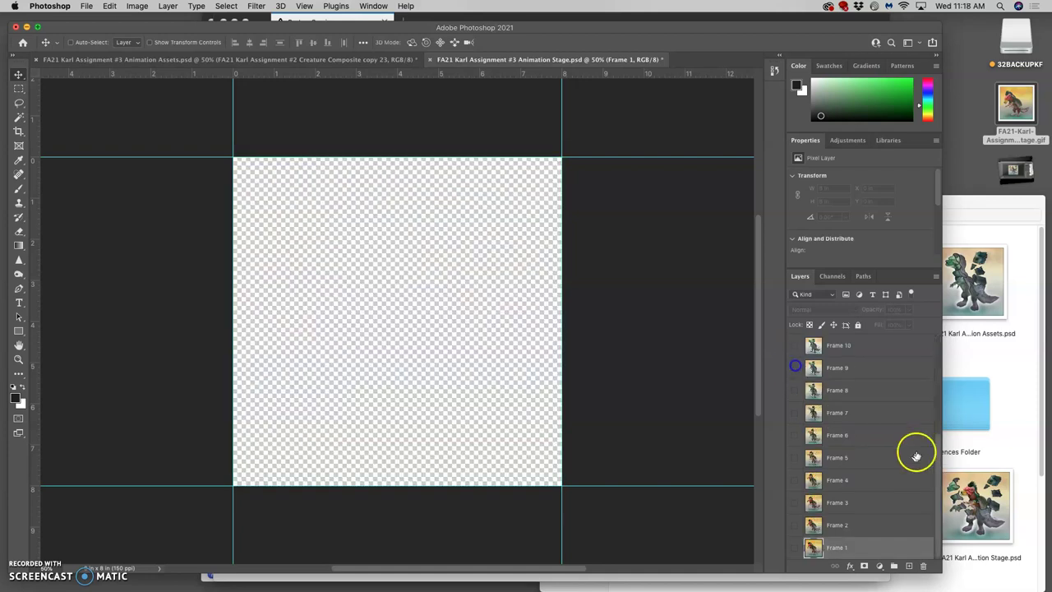
{"action": "left_click", "coordinate": [795, 547]}
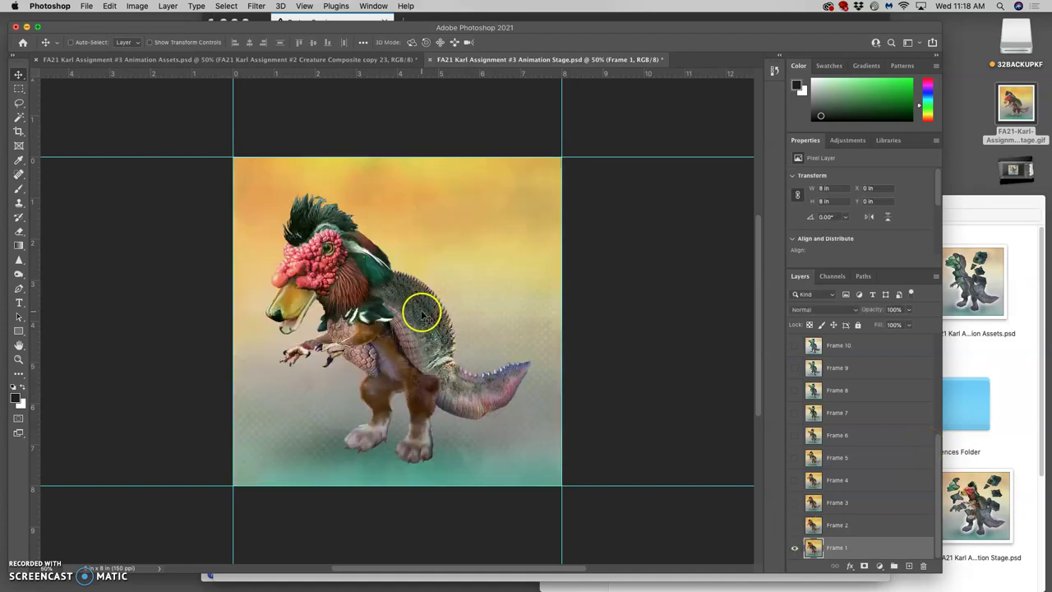
Step: Enlarge the canvas to 30 inches wide and 40 inches high with a centered anchor, and view the artwork on it
{"action": "key", "text": "super+minus"}
{"action": "key", "text": "super+minus"}
{"action": "key", "text": "super+minus"}
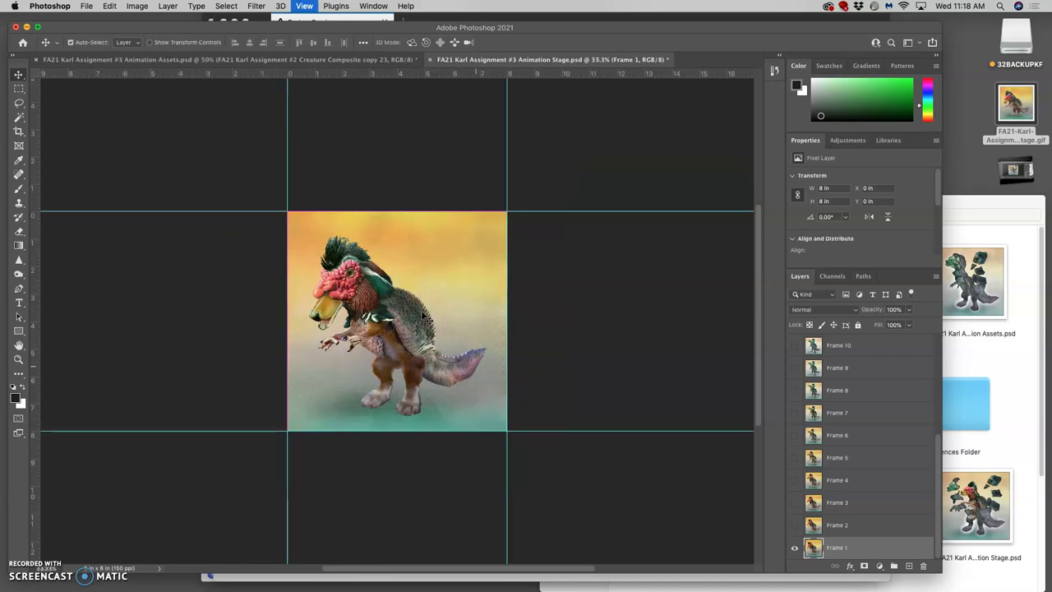
{"action": "left_click", "coordinate": [136, 6]}
{"action": "left_click", "coordinate": [168, 100]}
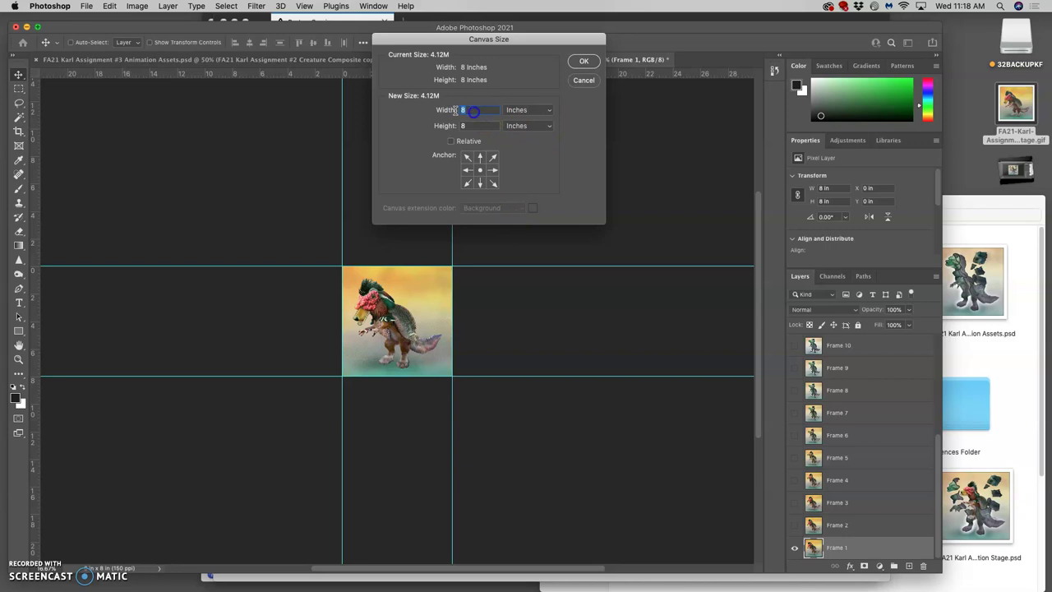
{"action": "type", "text": "30"}
{"action": "left_click", "coordinate": [452, 123]}
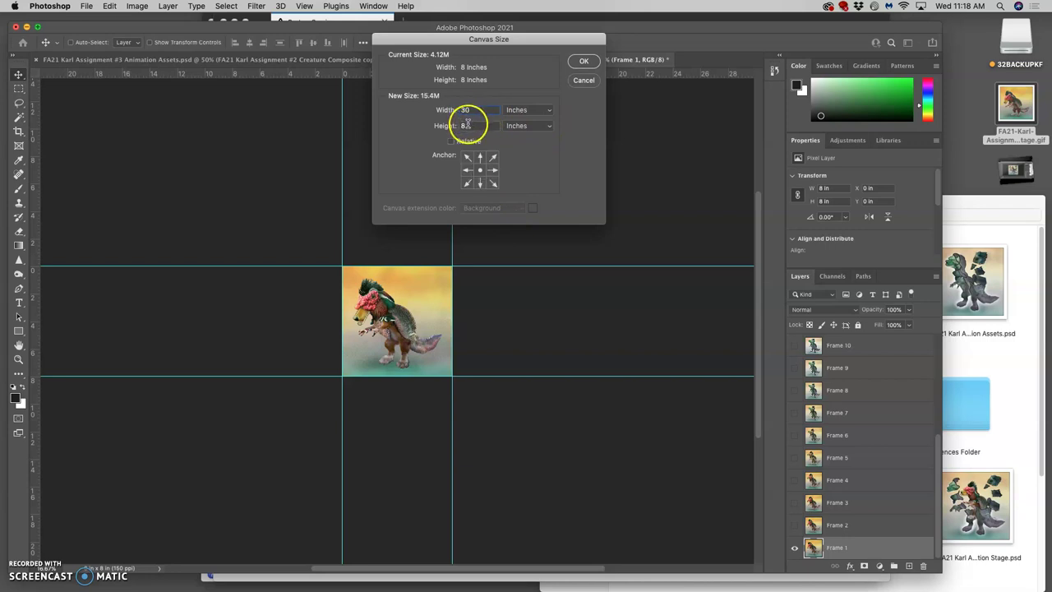
{"action": "type", "text": "40"}
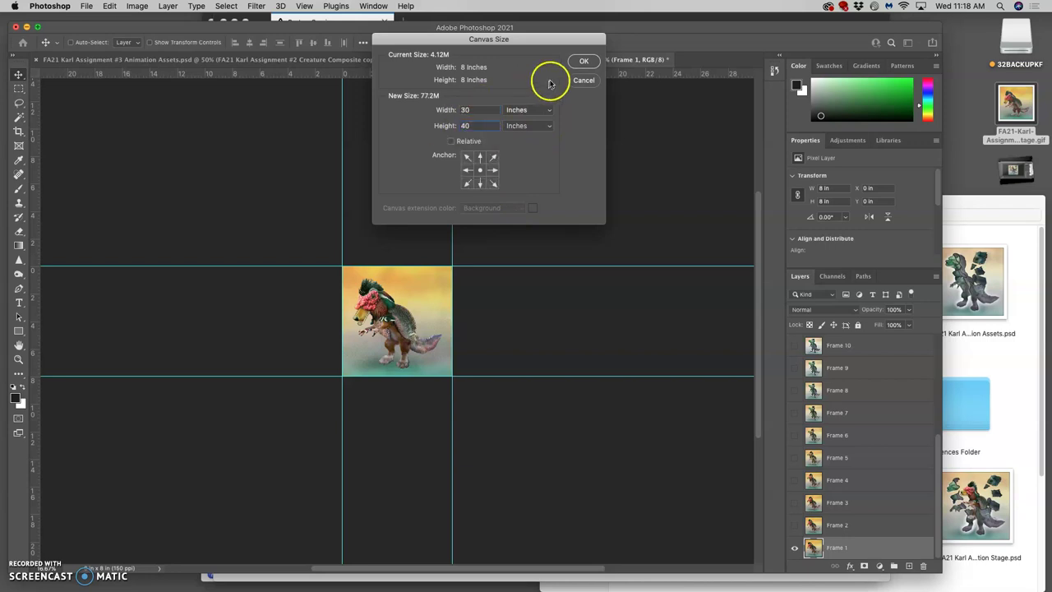
{"action": "left_click", "coordinate": [581, 62]}
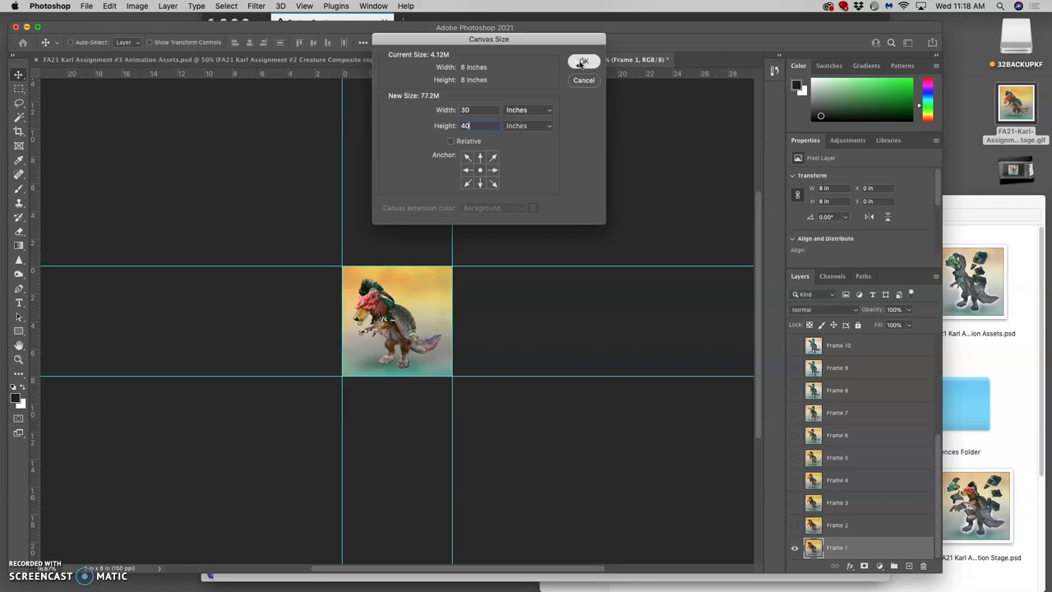
{"action": "left_click", "coordinate": [581, 62]}
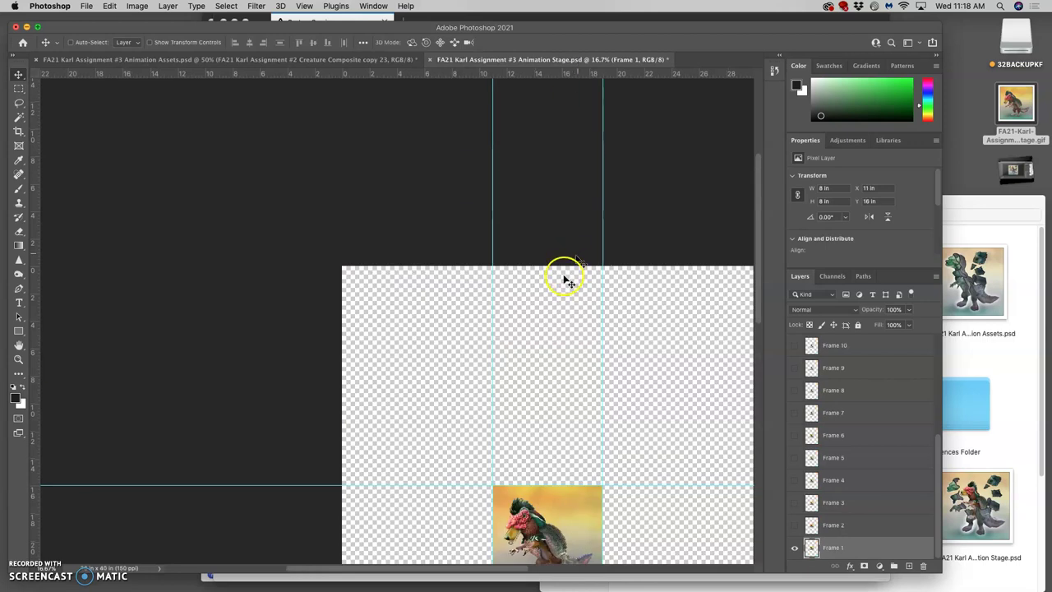
{"action": "scroll", "coordinate": [565, 280], "scroll_direction": "down", "scroll_amount": 5}
{"action": "scroll", "coordinate": [568, 281], "scroll_direction": "up", "scroll_amount": 1}
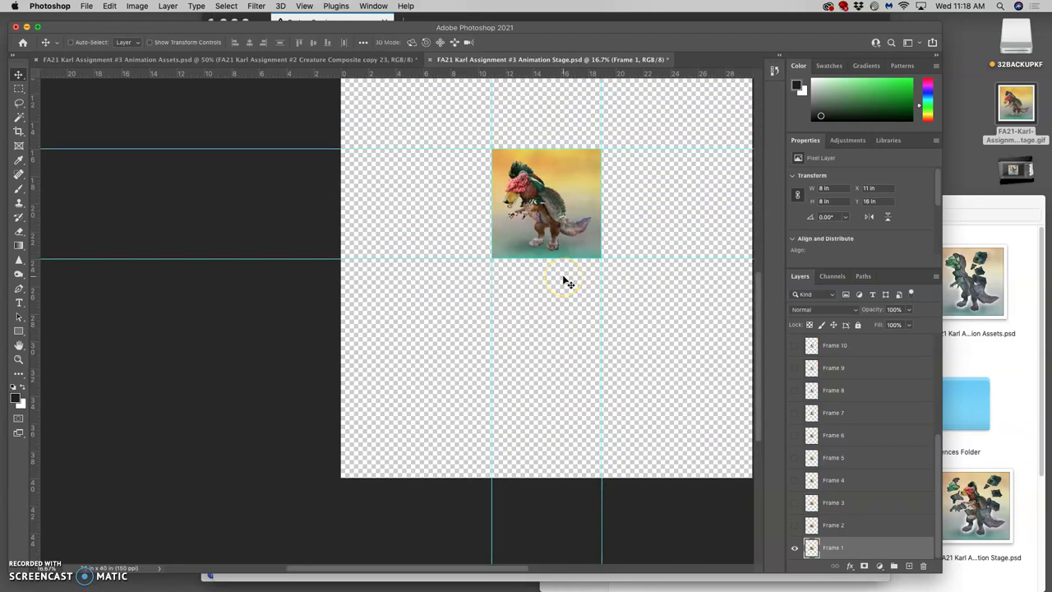